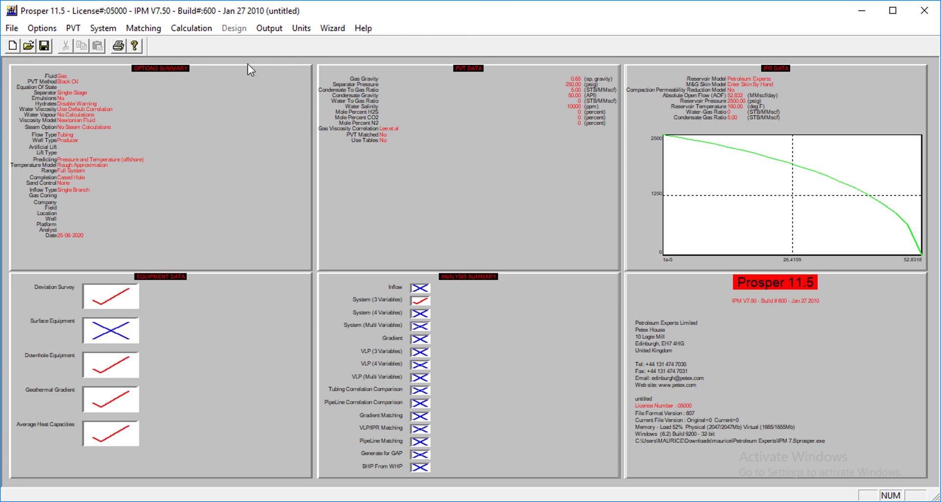
Step: Review the well system options summary, then close it
{"action": "double_click", "coordinate": [207, 99]}
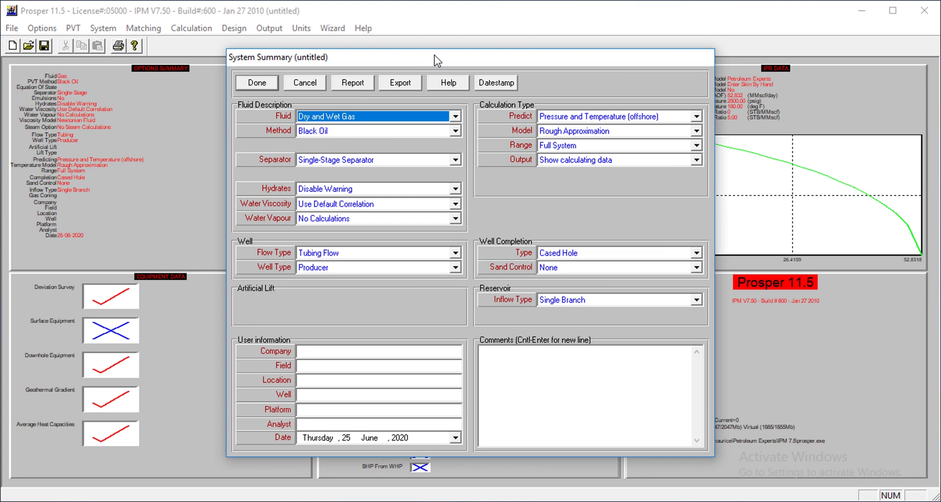
{"action": "left_click_drag", "start_coordinate": [434, 56], "coordinate": [474, 60]}
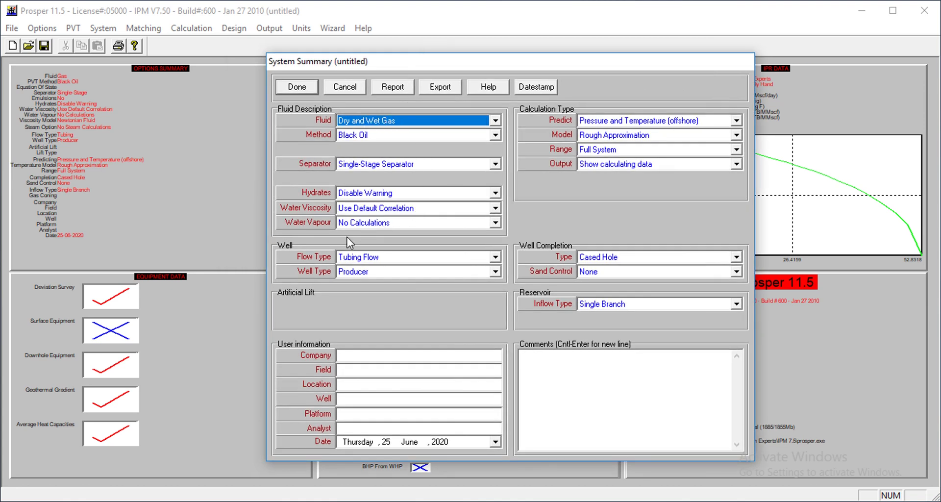
{"action": "left_click", "coordinate": [298, 88]}
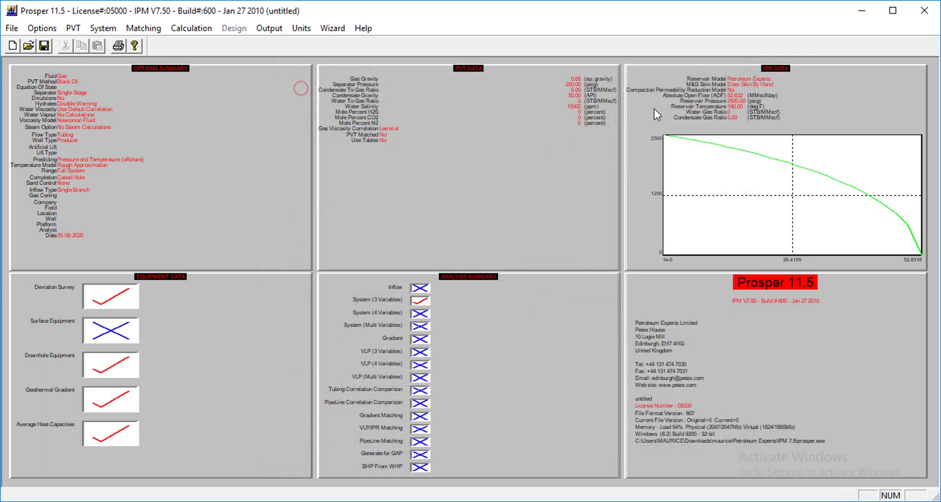
Step: Plot the inflow performance curve, then leave the IPR settings without saving
{"action": "left_click", "coordinate": [704, 116]}
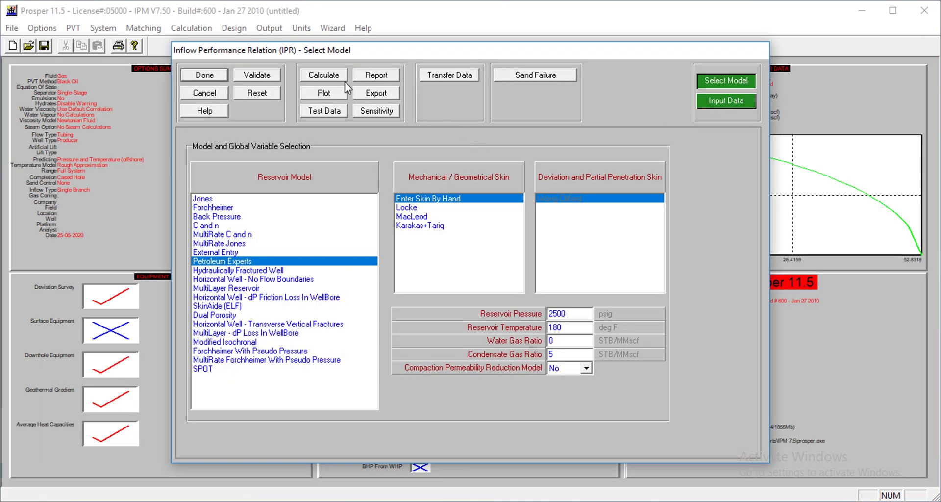
{"action": "left_click", "coordinate": [325, 93]}
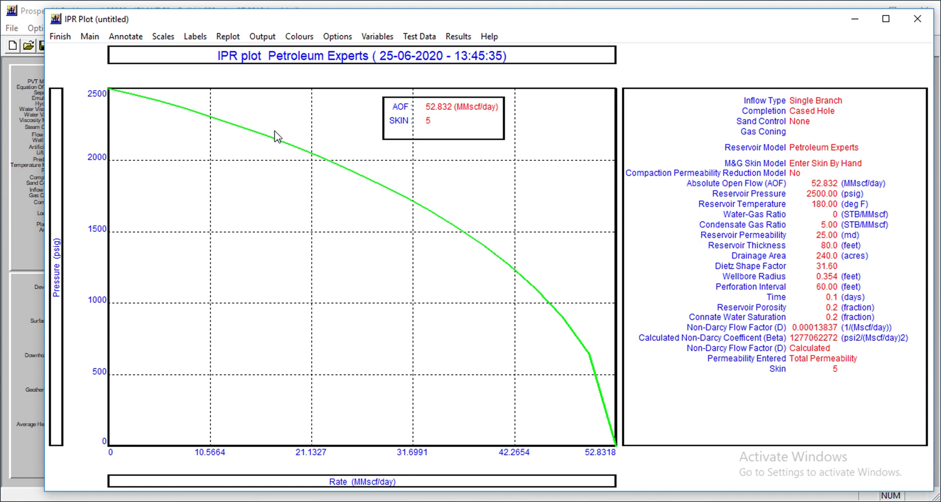
{"action": "left_click", "coordinate": [918, 18]}
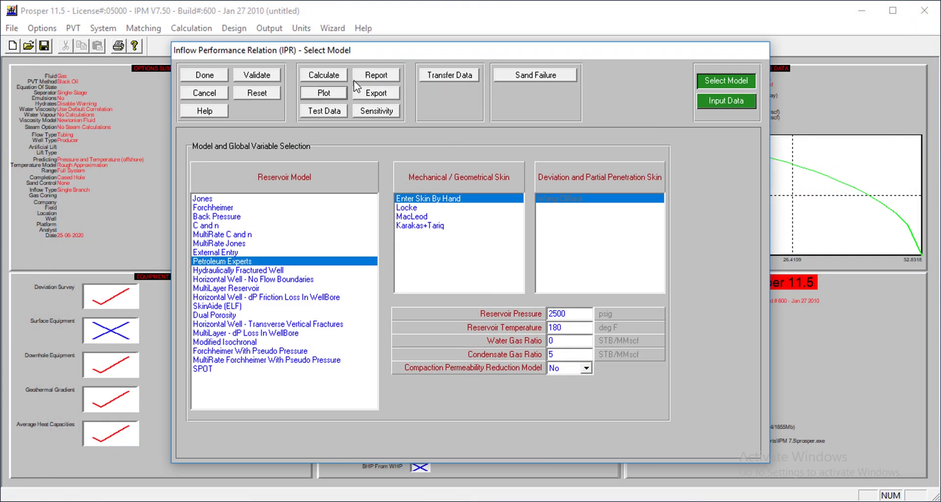
{"action": "left_click", "coordinate": [209, 93]}
{"action": "left_click", "coordinate": [493, 285]}
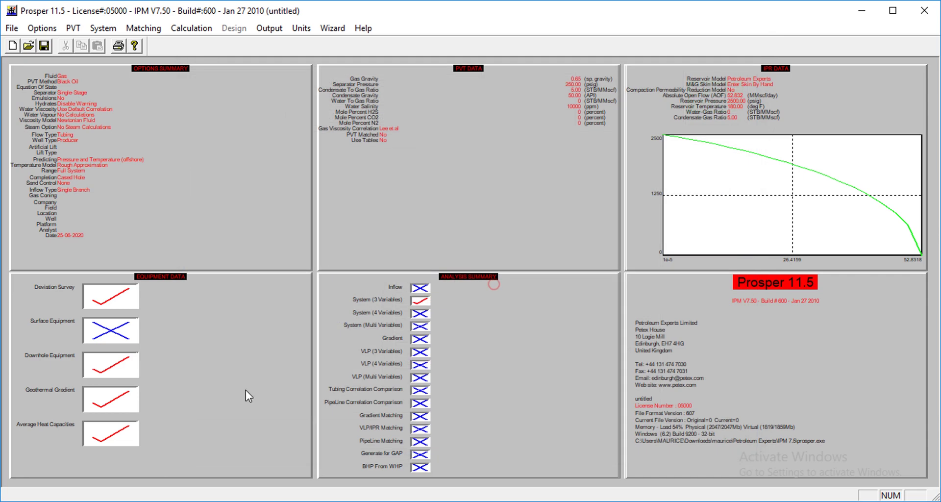
Step: Review all five equipment data sections, skipping surface equipment after missing-temperature errors, and return to main
{"action": "double_click", "coordinate": [220, 389]}
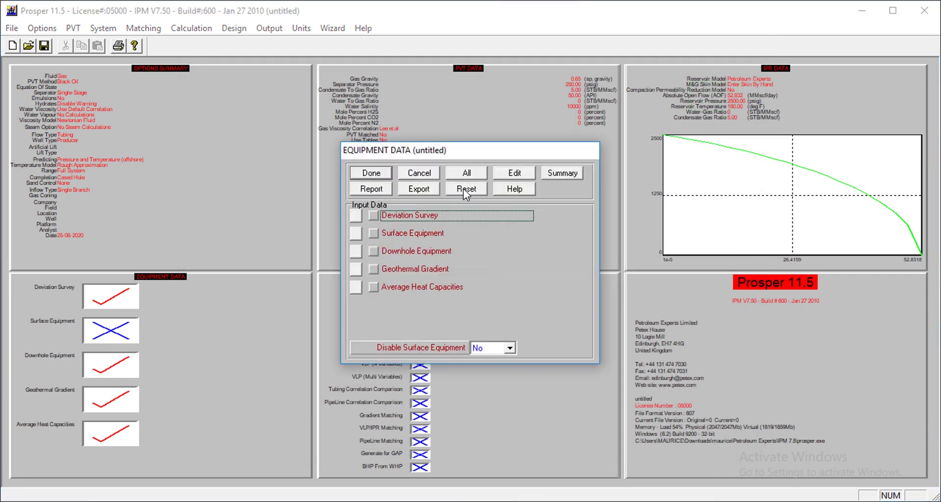
{"action": "left_click", "coordinate": [483, 176]}
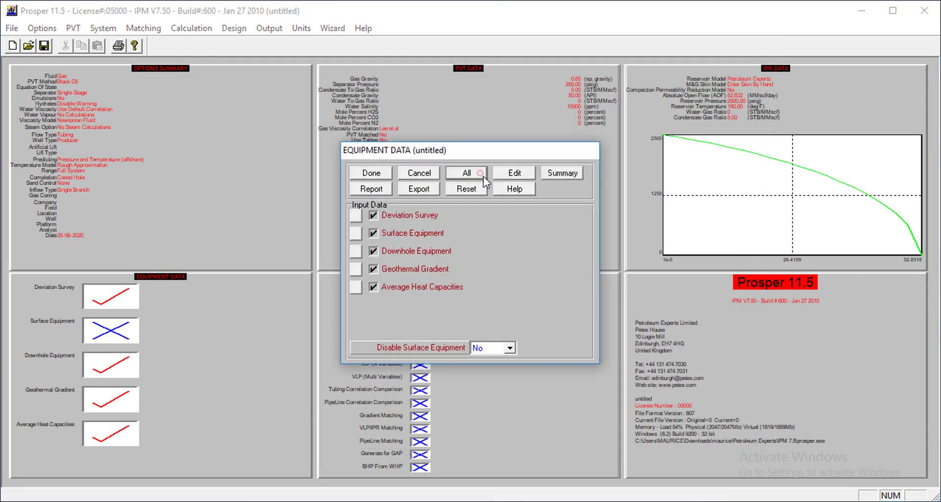
{"action": "left_click", "coordinate": [510, 174]}
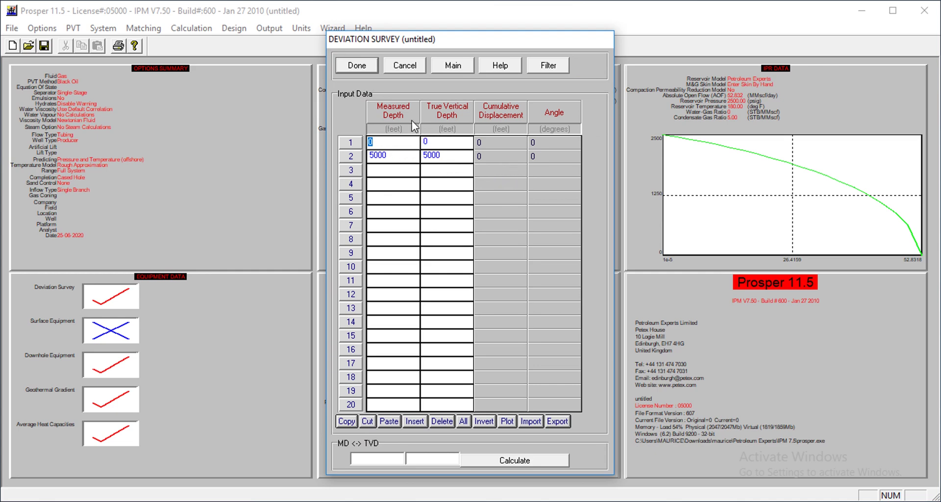
{"action": "left_click", "coordinate": [367, 70]}
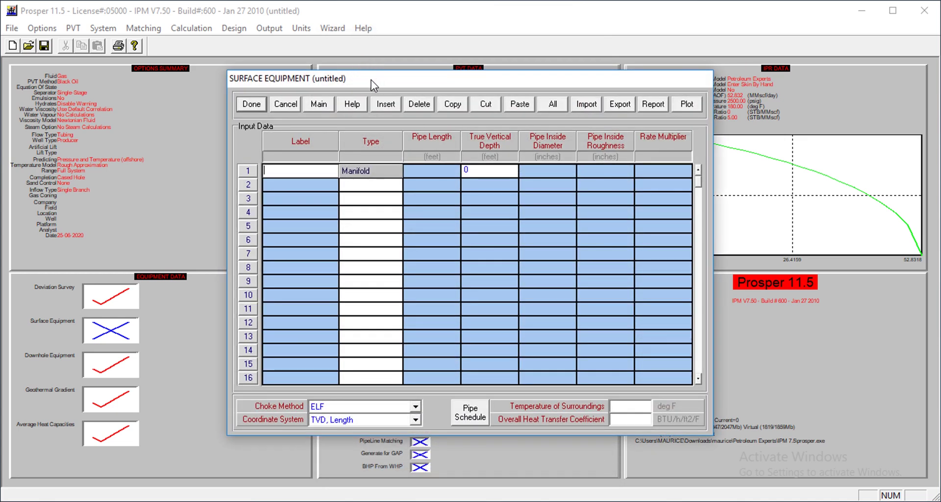
{"action": "left_click", "coordinate": [255, 104]}
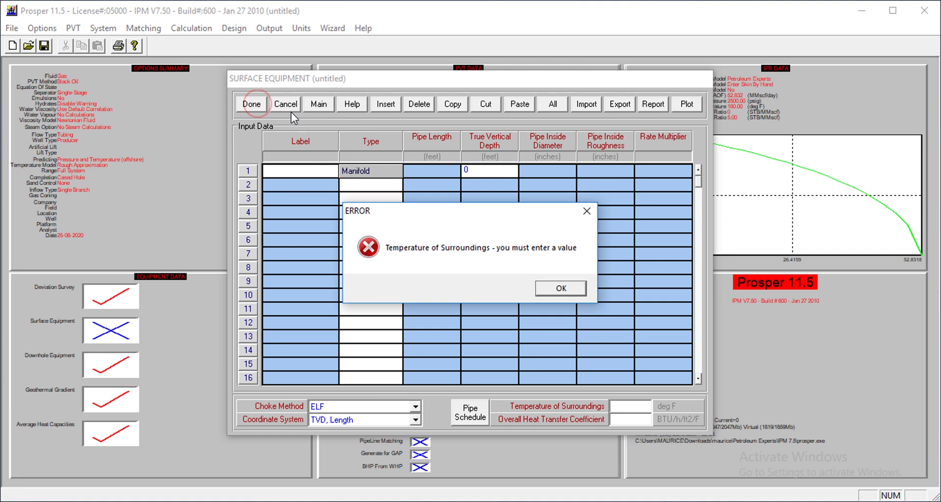
{"action": "left_click", "coordinate": [572, 286]}
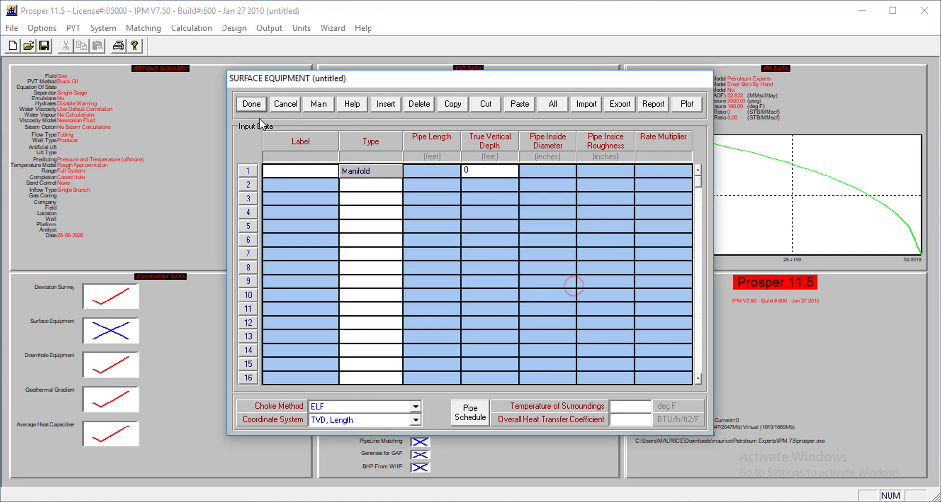
{"action": "left_click", "coordinate": [263, 103]}
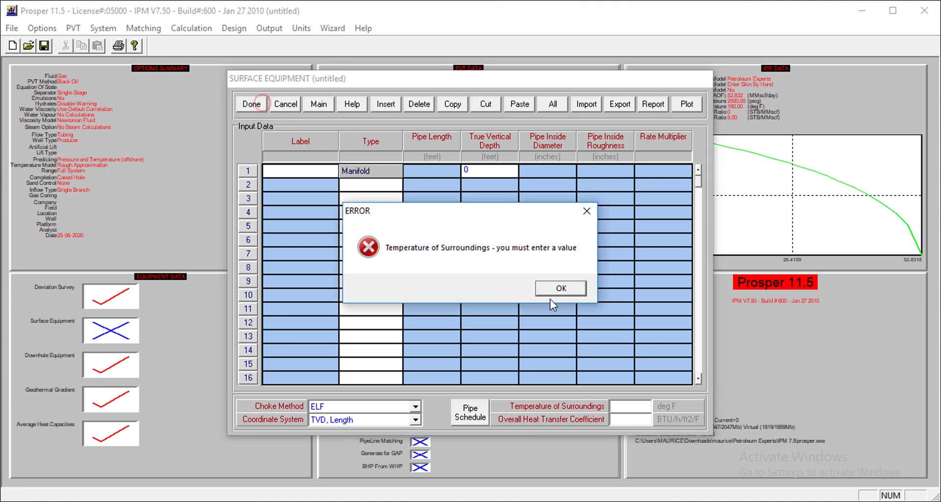
{"action": "left_click", "coordinate": [560, 286]}
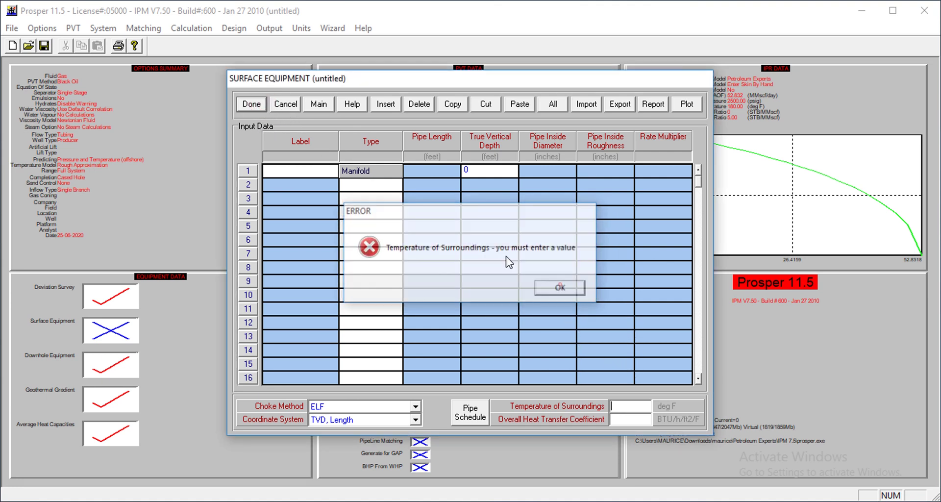
{"action": "left_click", "coordinate": [285, 104]}
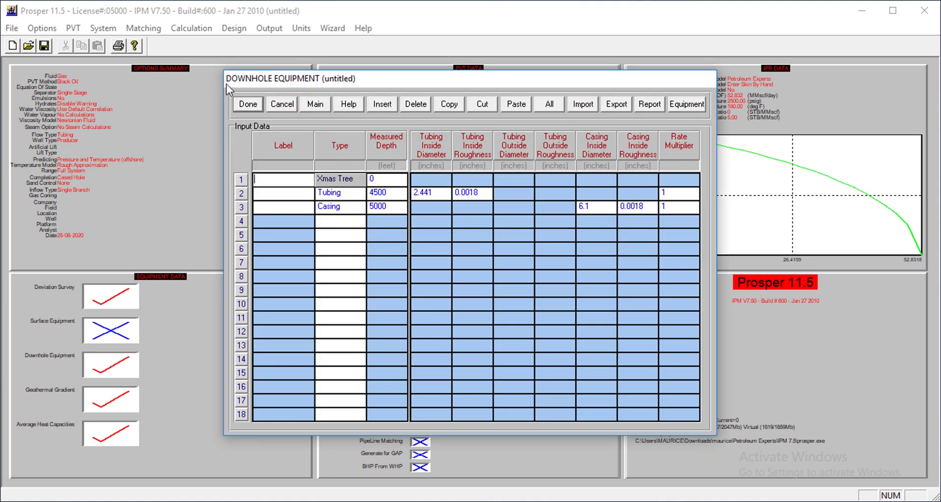
{"action": "left_click", "coordinate": [318, 104]}
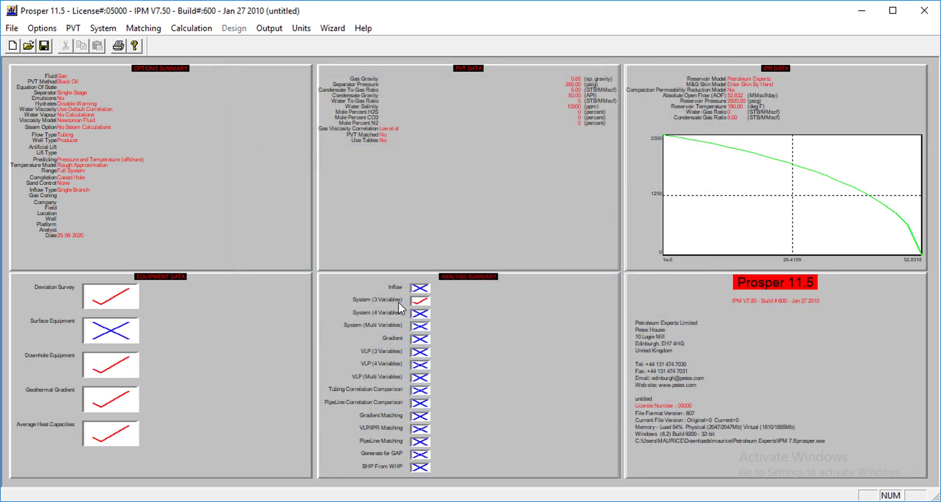
Step: Run System (Ipr+Vlp) 3 Variables at 500 psig top node pressure
{"action": "left_click", "coordinate": [196, 28]}
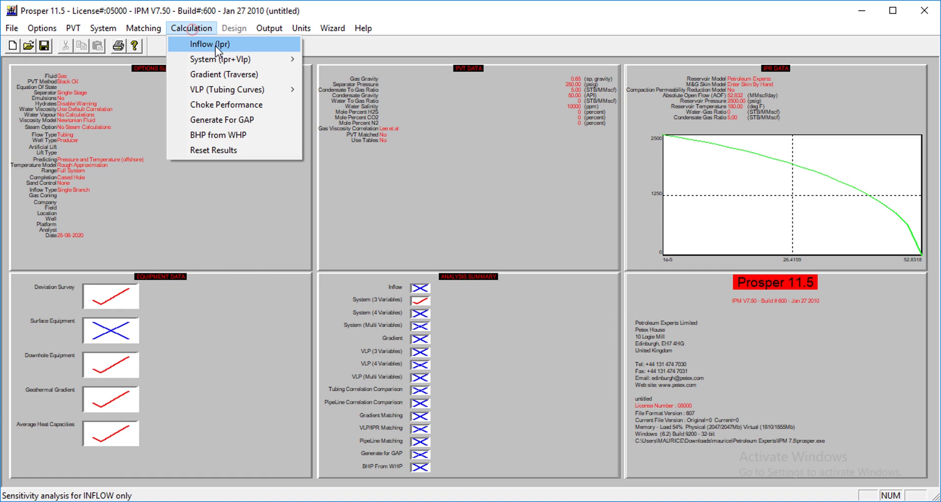
{"action": "mouse_move", "coordinate": [221, 58]}
{"action": "left_click", "coordinate": [374, 63]}
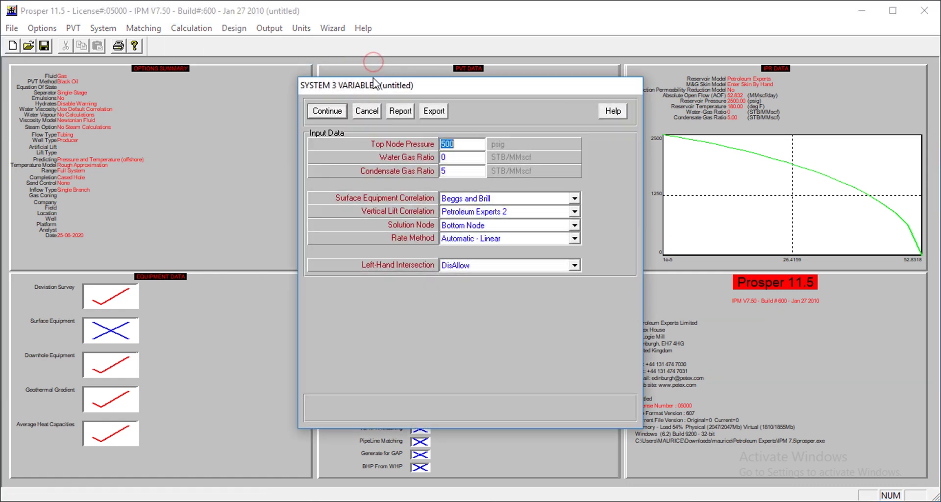
{"action": "left_click", "coordinate": [464, 145]}
{"action": "left_click", "coordinate": [455, 172]}
{"action": "key", "text": "Return"}
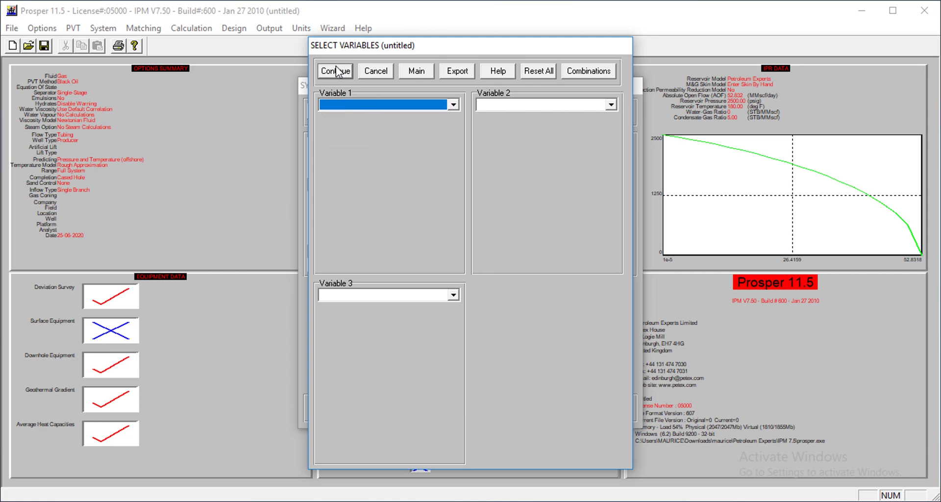
{"action": "left_click", "coordinate": [336, 72]}
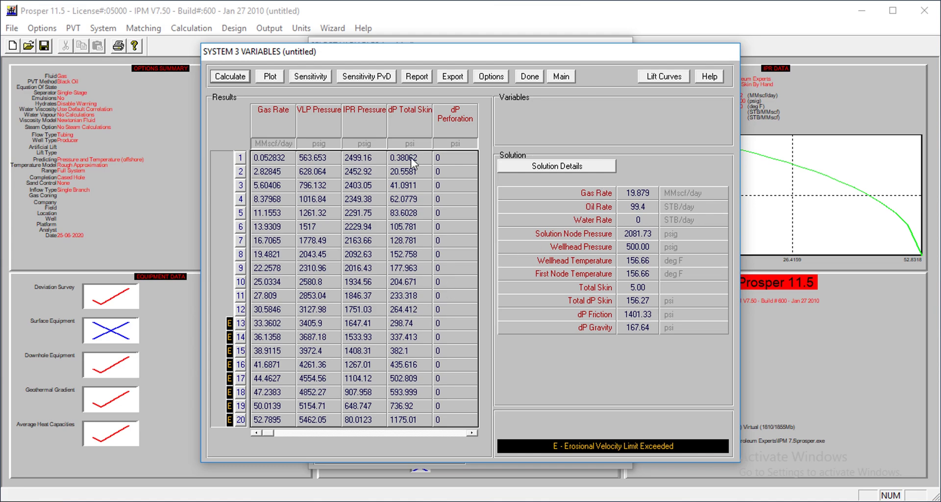
{"action": "left_click", "coordinate": [272, 77]}
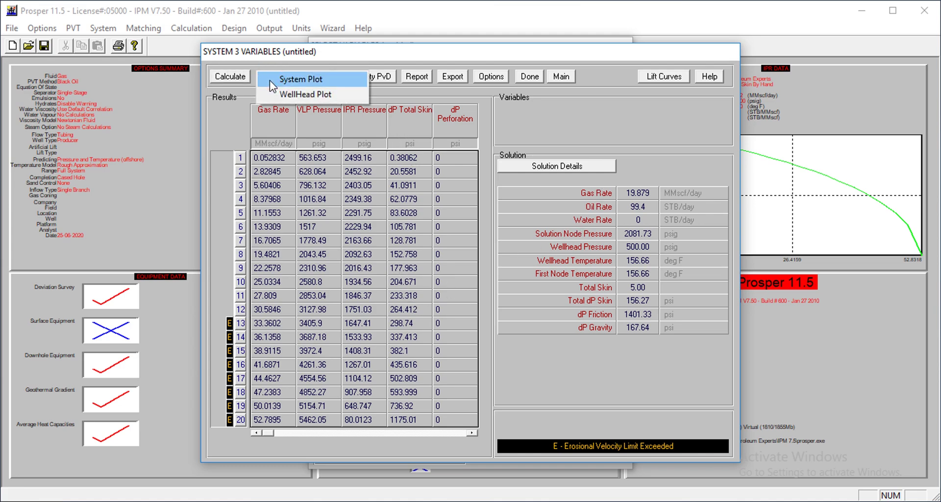
{"action": "left_click", "coordinate": [299, 87]}
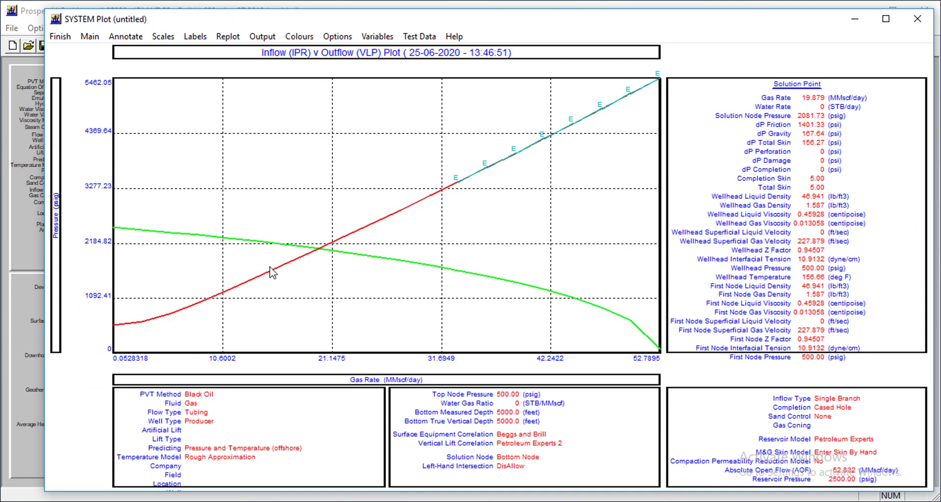
{"action": "left_click", "coordinate": [356, 229]}
{"action": "left_click", "coordinate": [913, 21]}
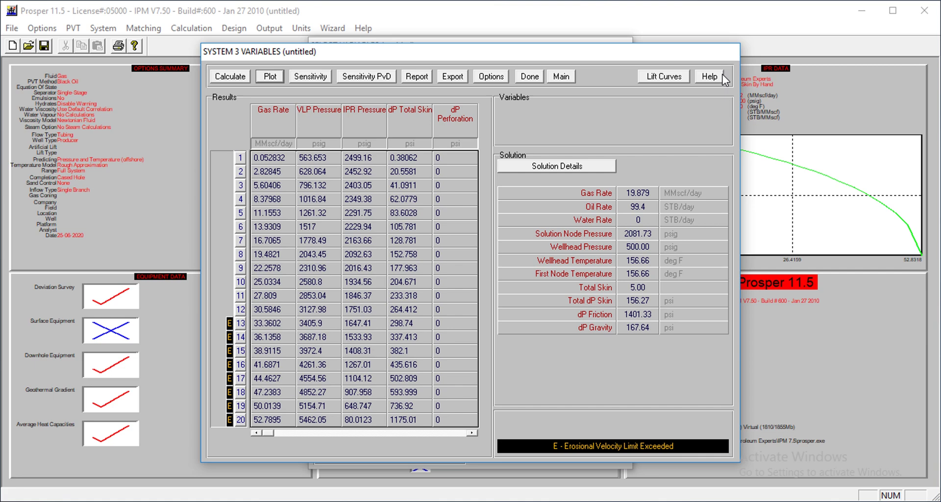
Step: Leave the System 3 Variables results via Main, back to the summary screen
{"action": "left_click", "coordinate": [572, 76]}
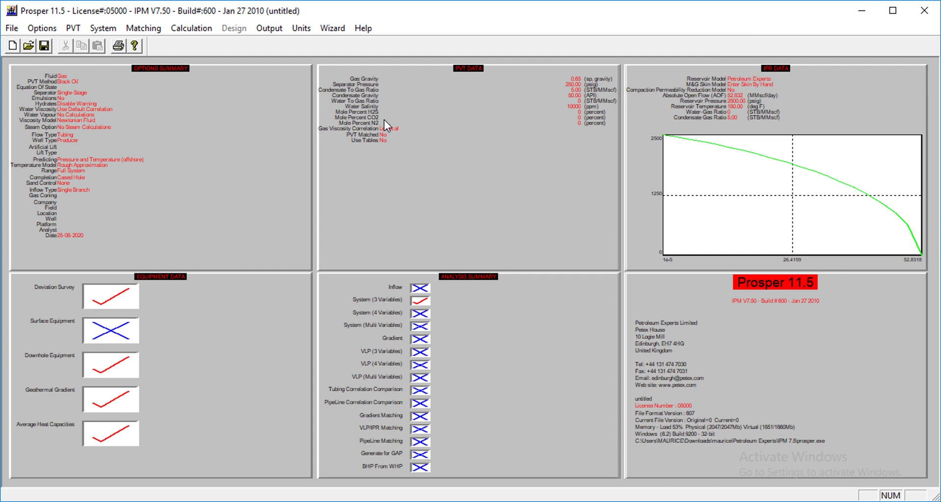
{"action": "left_click", "coordinate": [188, 30]}
{"action": "mouse_move", "coordinate": [215, 94]}
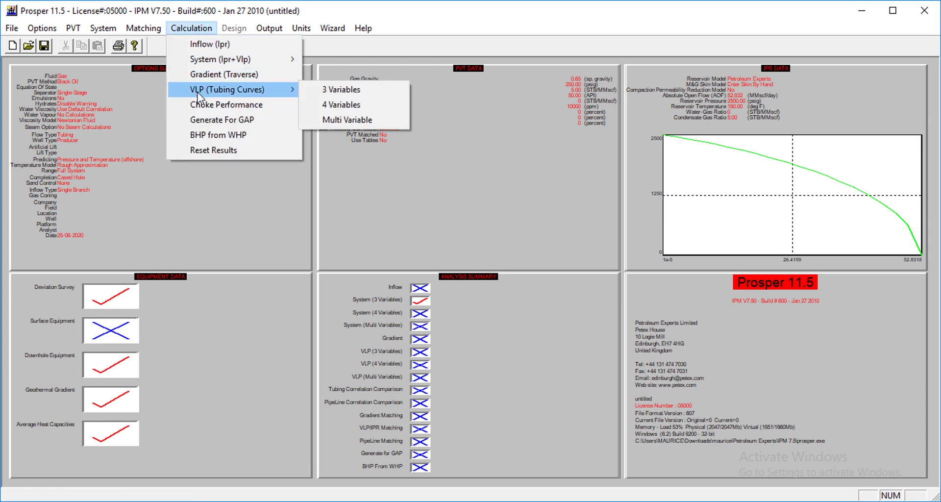
{"action": "left_click", "coordinate": [321, 90]}
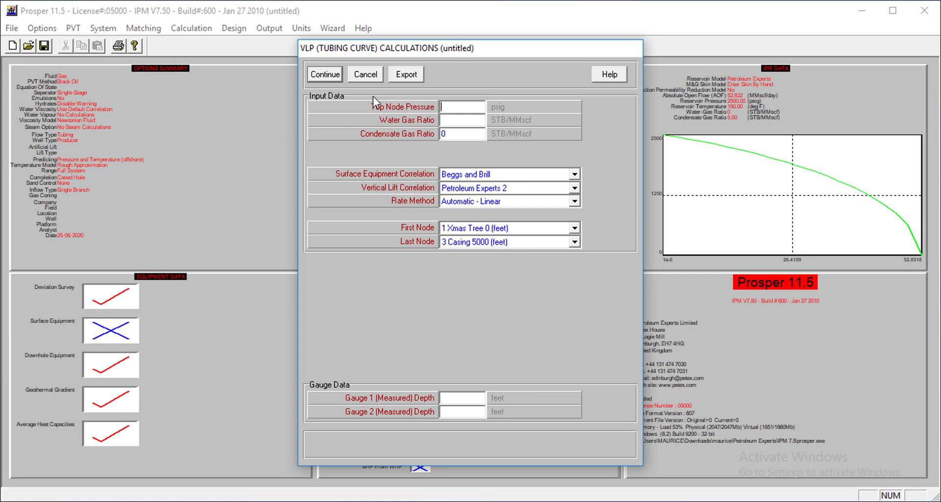
{"action": "left_click", "coordinate": [380, 76]}
{"action": "left_click", "coordinate": [191, 28]}
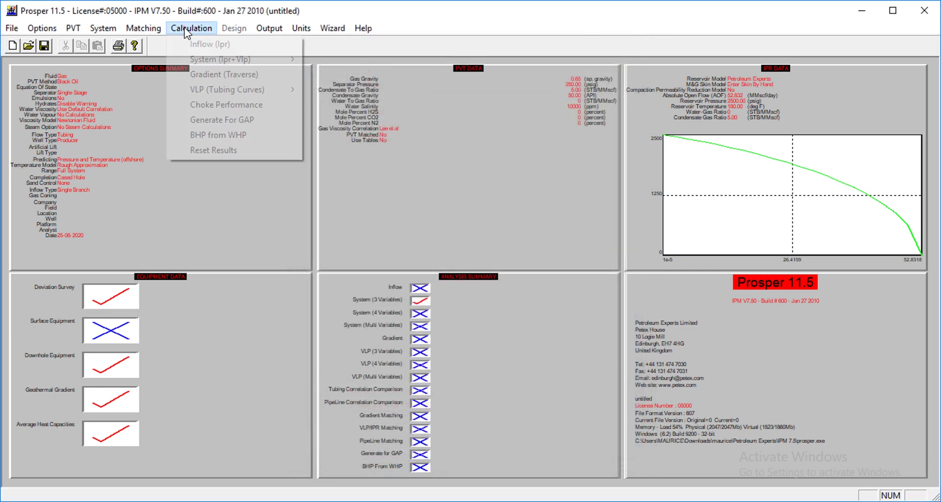
Step: Start a Multi Variable VLP tubing curve calculation with top node 500 psig, water gas ratio 0, condensate gas ratio 5
{"action": "mouse_move", "coordinate": [199, 63]}
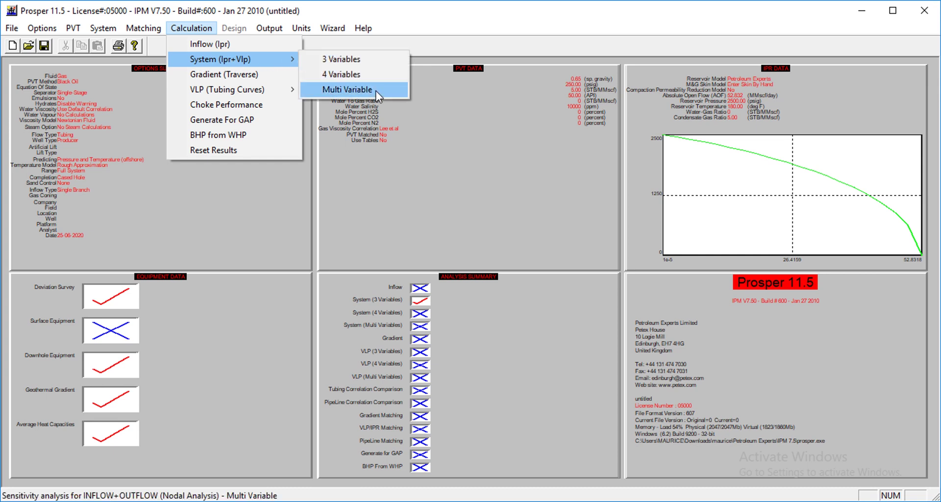
{"action": "mouse_move", "coordinate": [276, 92]}
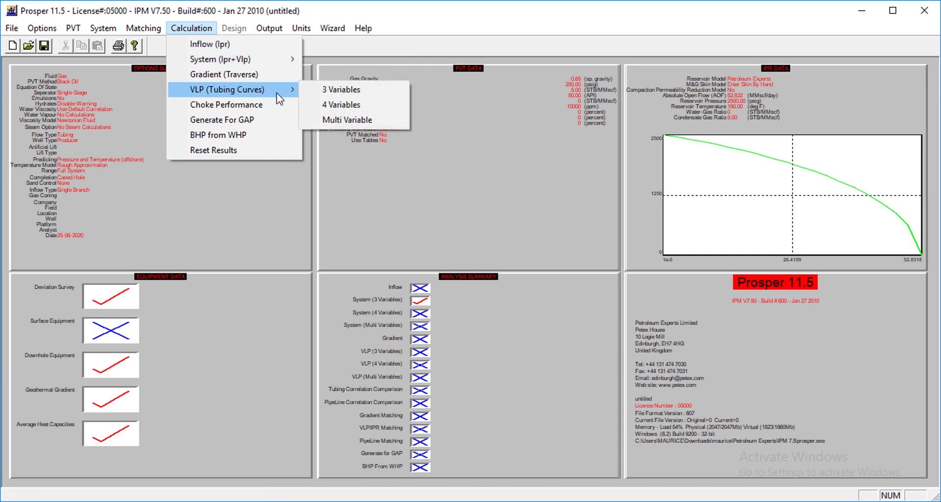
{"action": "left_click", "coordinate": [348, 89]}
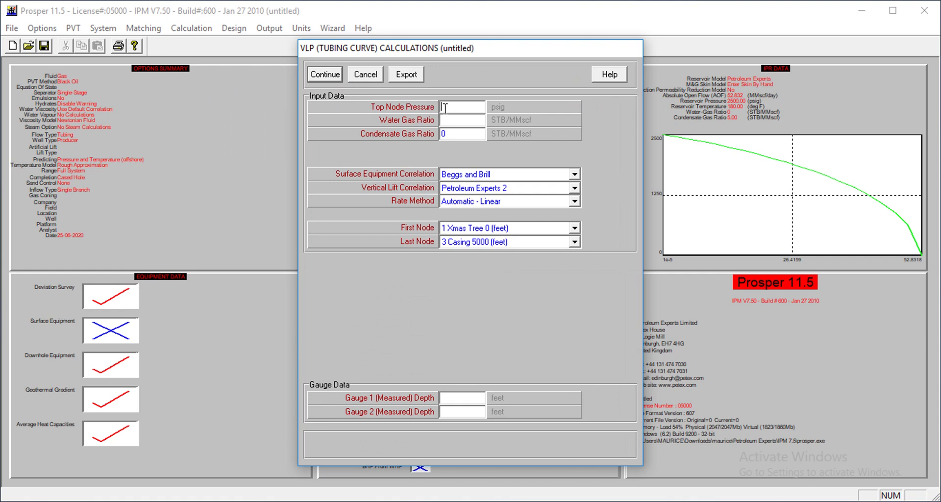
{"action": "type", "text": "500"}
{"action": "left_click", "coordinate": [452, 122]}
{"action": "type", "text": "0"}
{"action": "left_click", "coordinate": [453, 132]}
{"action": "key", "text": "BackSpace"}
{"action": "type", "text": "5"}
{"action": "left_click", "coordinate": [478, 201]}
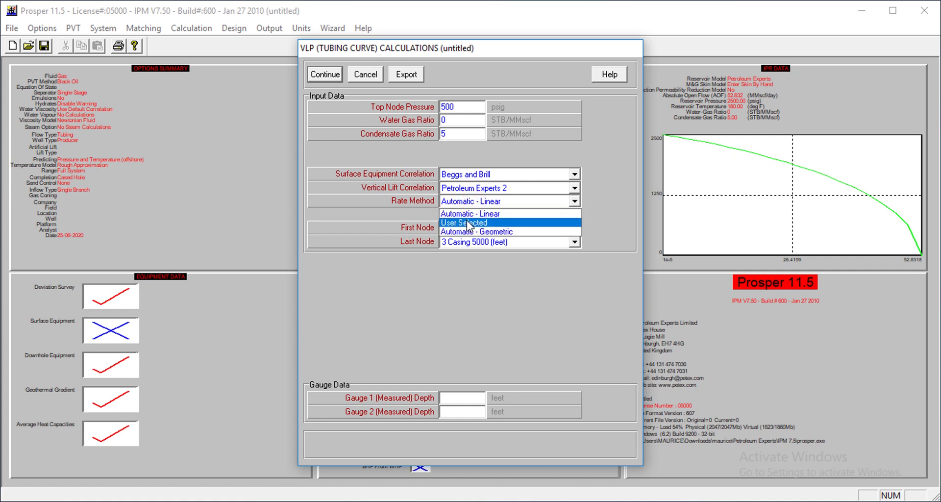
{"action": "left_click", "coordinate": [468, 223]}
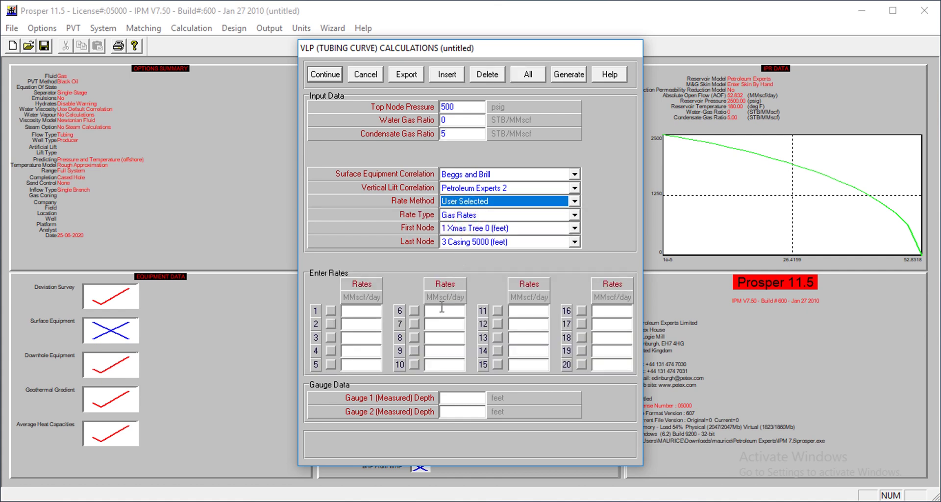
{"action": "left_click", "coordinate": [437, 319]}
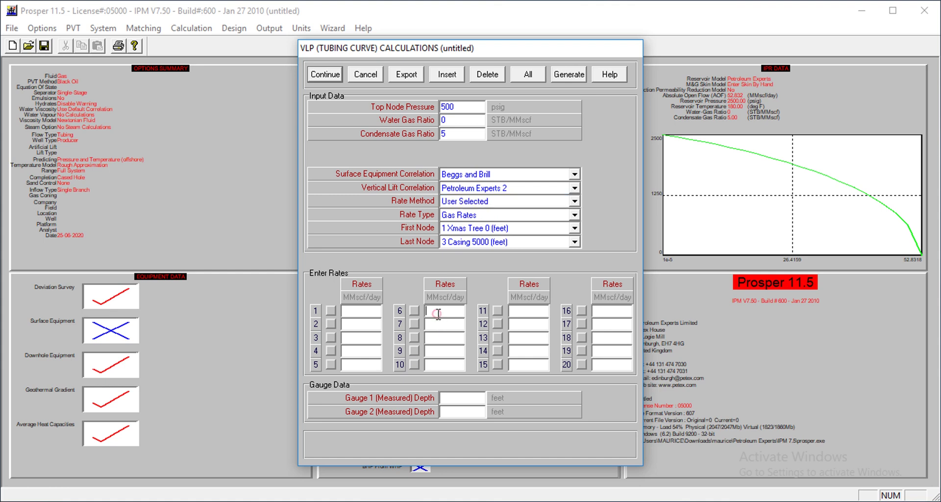
{"action": "left_click", "coordinate": [364, 314]}
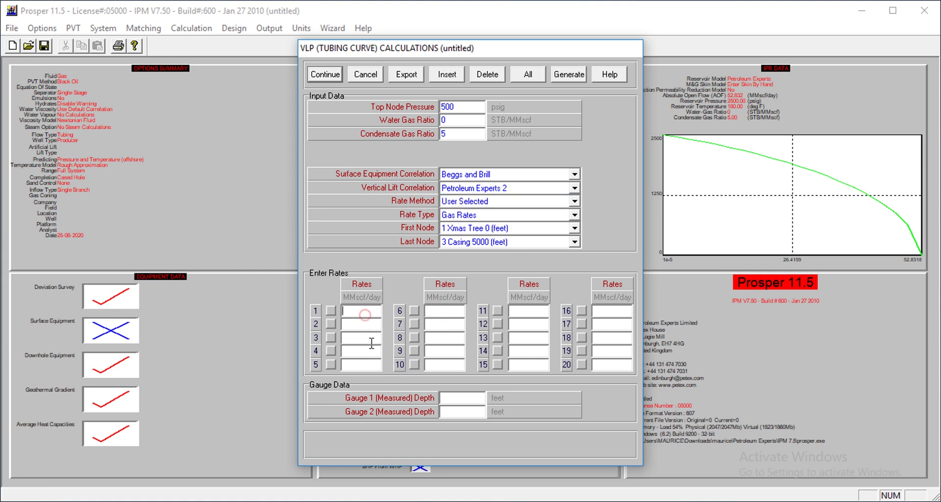
{"action": "left_click", "coordinate": [447, 313]}
{"action": "left_click", "coordinate": [461, 215]}
{"action": "left_click", "coordinate": [462, 226]}
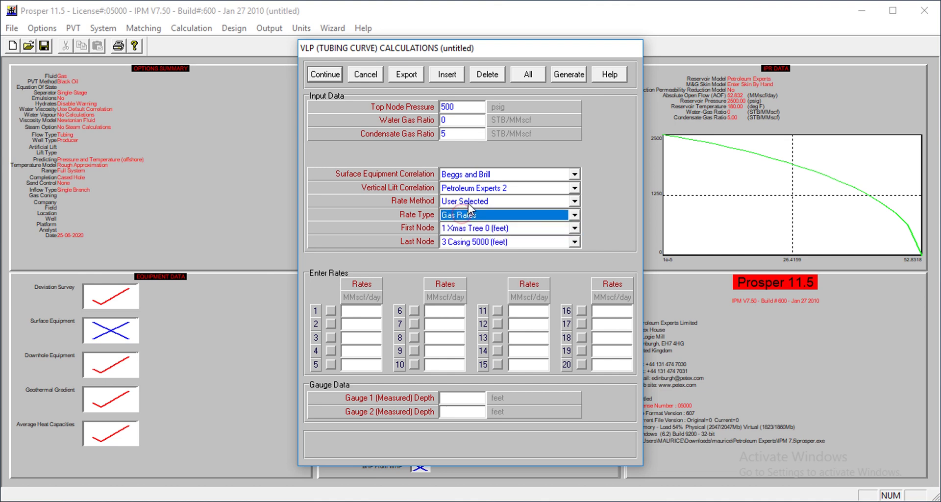
{"action": "left_click", "coordinate": [466, 201]}
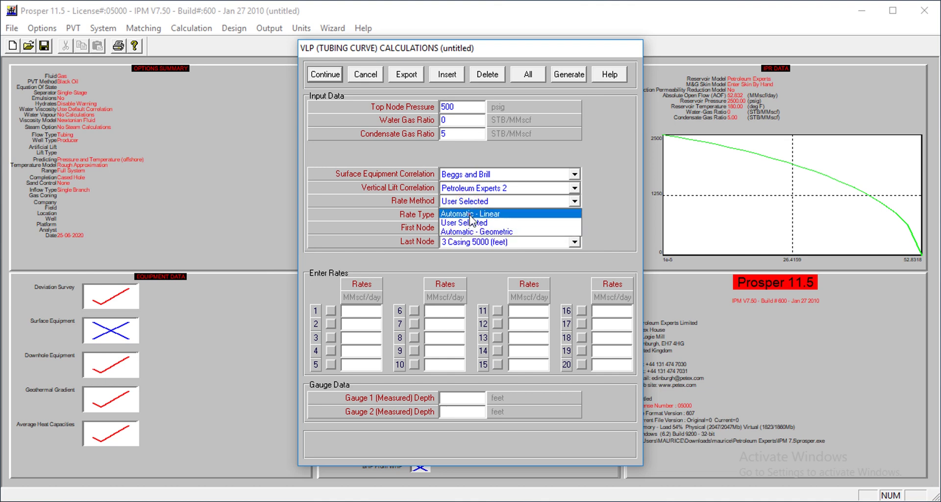
{"action": "left_click", "coordinate": [469, 215]}
{"action": "left_click", "coordinate": [473, 202]}
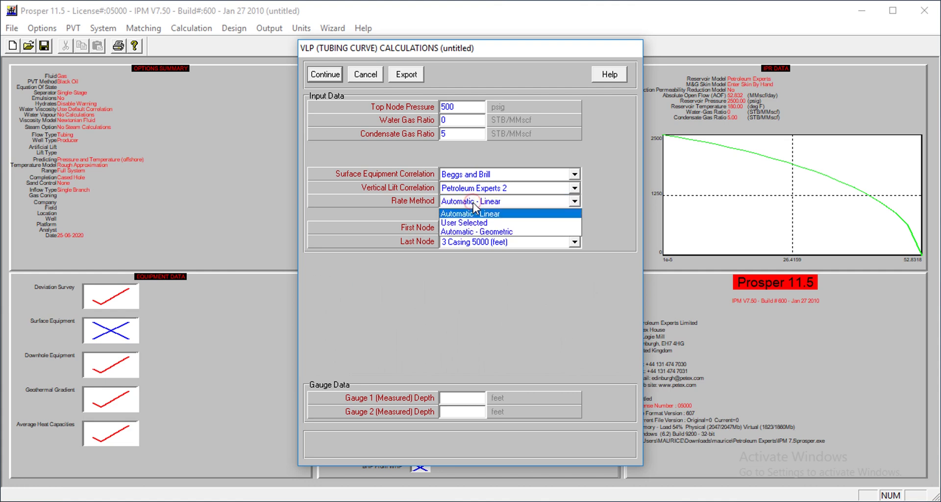
{"action": "left_click", "coordinate": [472, 223]}
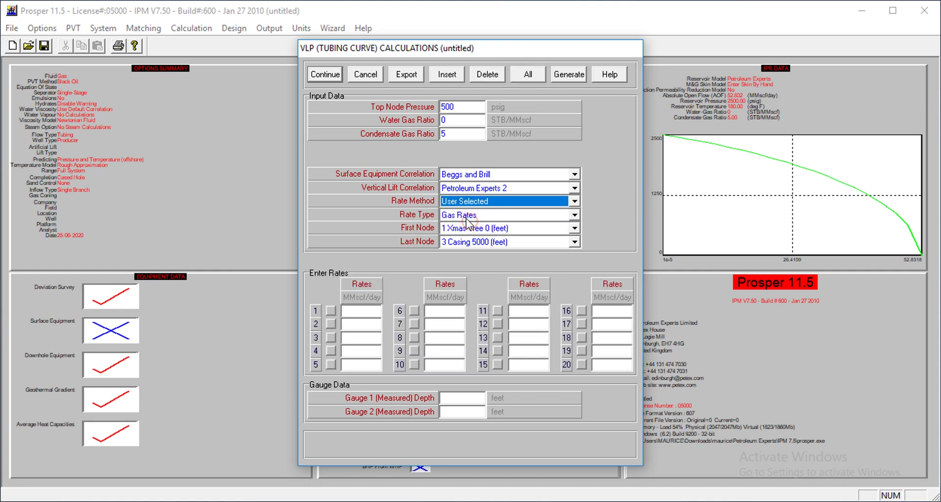
{"action": "left_click", "coordinate": [459, 214]}
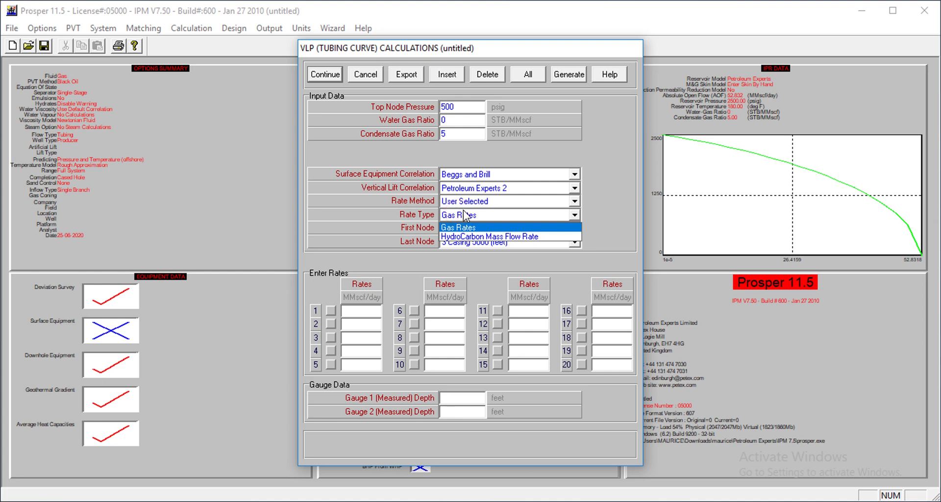
{"action": "left_click", "coordinate": [468, 205]}
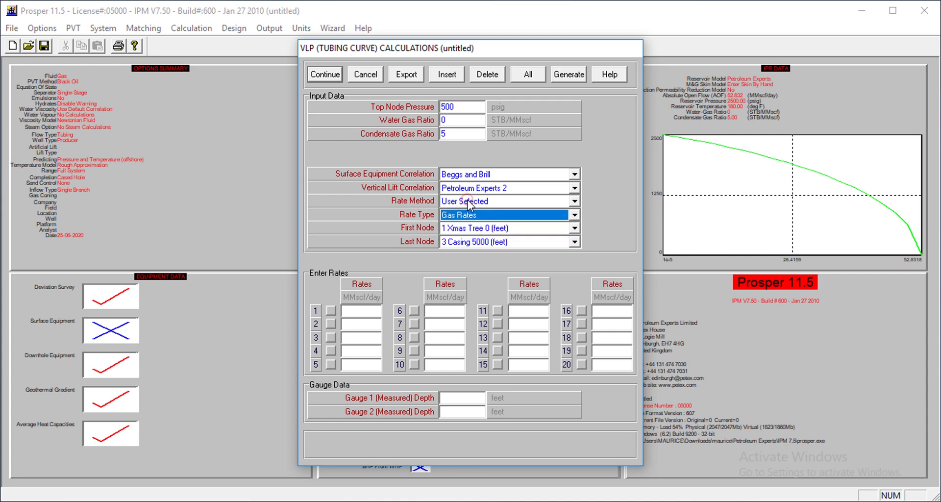
{"action": "left_click", "coordinate": [468, 203]}
{"action": "left_click", "coordinate": [465, 210]}
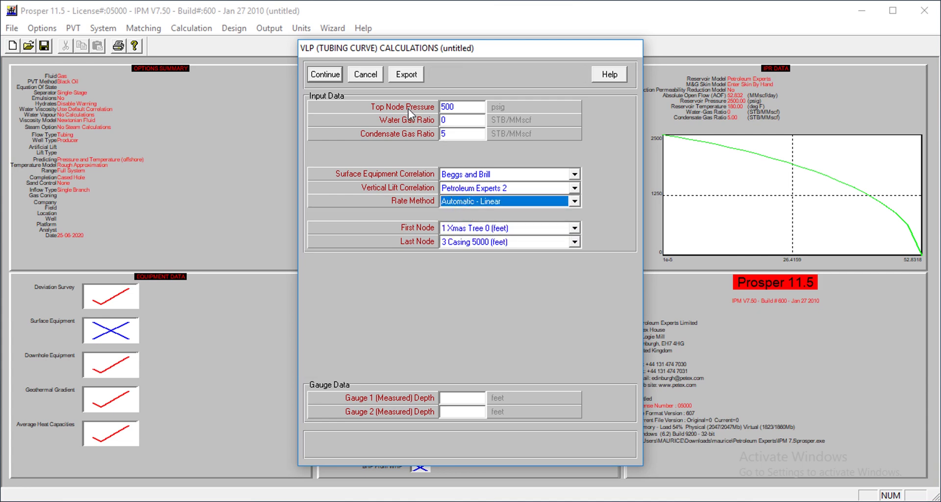
Step: Choose First Node Pressure, Water Gas Ratio and Condensate Gas Ratio as Variables 1–3
{"action": "left_click", "coordinate": [327, 75]}
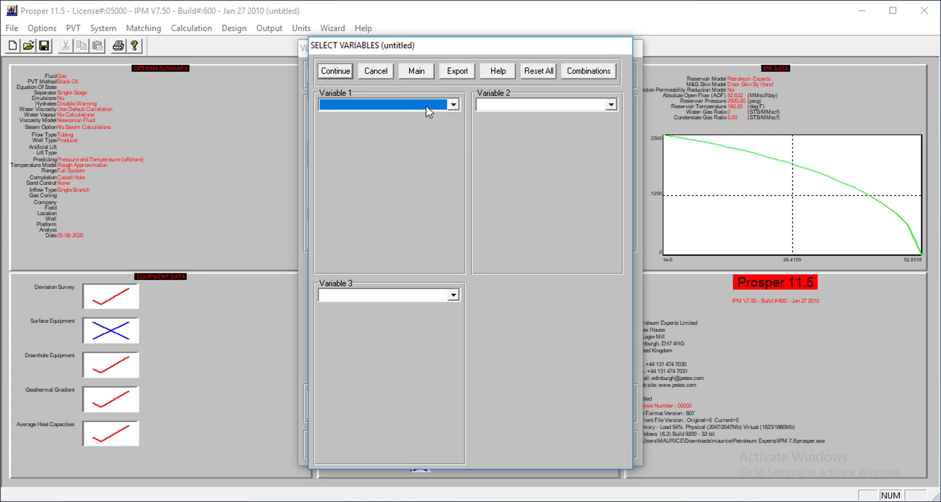
{"action": "left_click", "coordinate": [450, 105]}
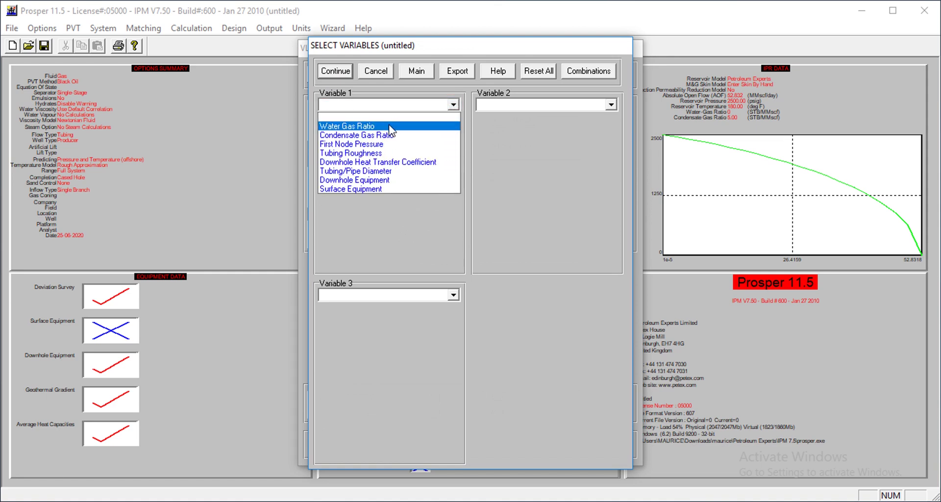
{"action": "left_click", "coordinate": [353, 143]}
{"action": "left_click", "coordinate": [533, 106]}
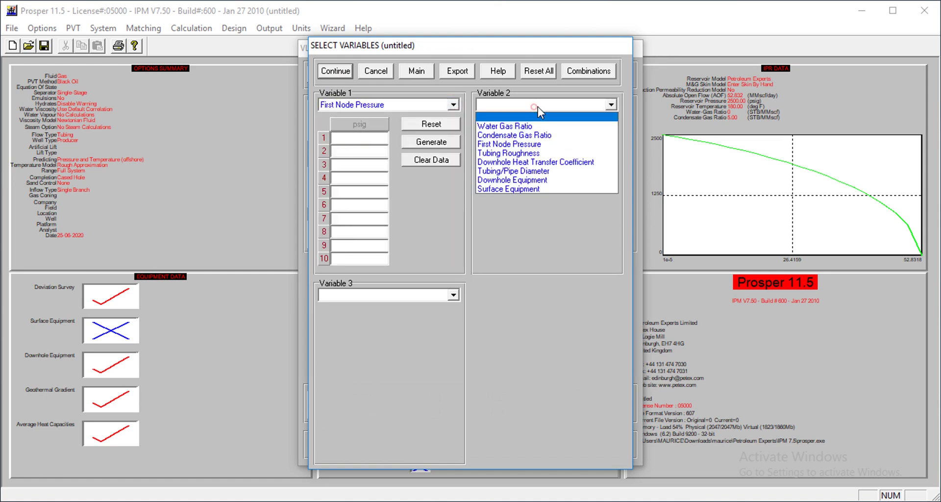
{"action": "left_click", "coordinate": [526, 127]}
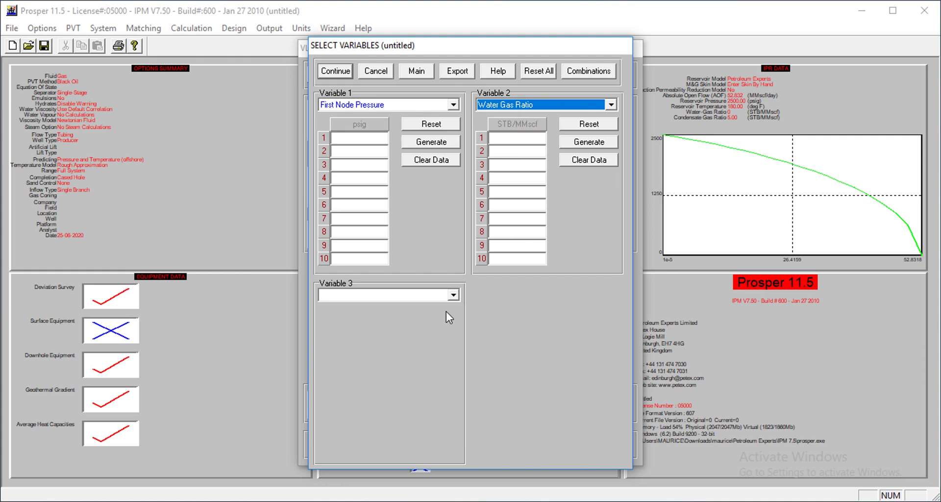
{"action": "left_click", "coordinate": [451, 300]}
{"action": "left_click", "coordinate": [364, 323]}
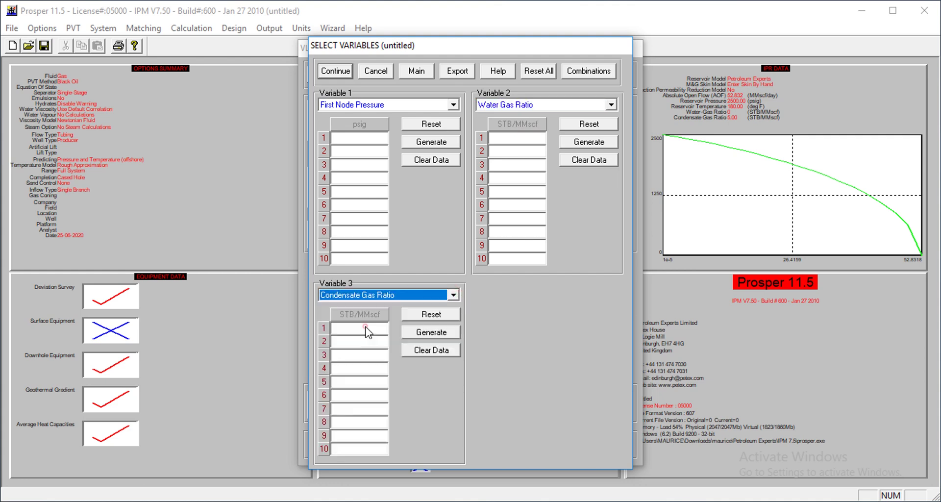
Step: Open the Generate Values dialog for the First Node Pressure variable
{"action": "left_click", "coordinate": [374, 139]}
{"action": "left_click", "coordinate": [370, 151]}
{"action": "left_click", "coordinate": [369, 164]}
{"action": "left_click", "coordinate": [367, 177]}
{"action": "left_click", "coordinate": [358, 192]}
{"action": "left_click", "coordinate": [365, 205]}
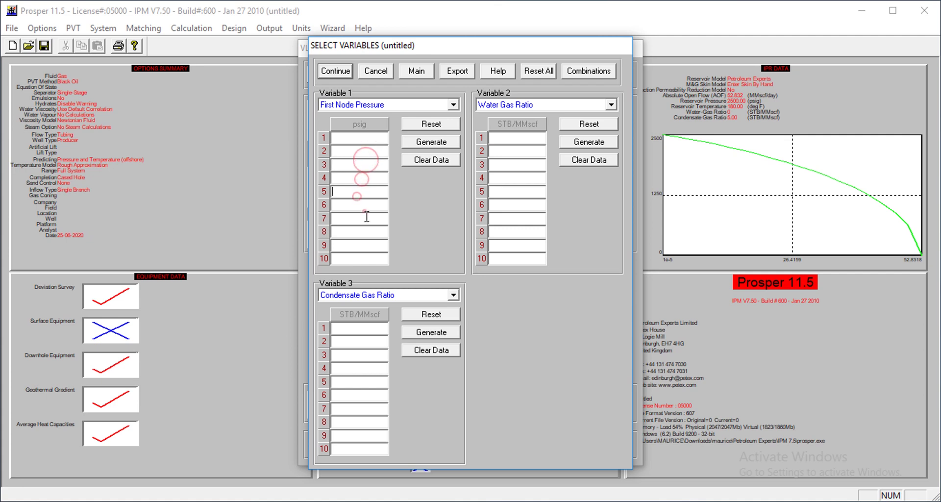
{"action": "left_click", "coordinate": [365, 216]}
{"action": "left_click", "coordinate": [431, 142]}
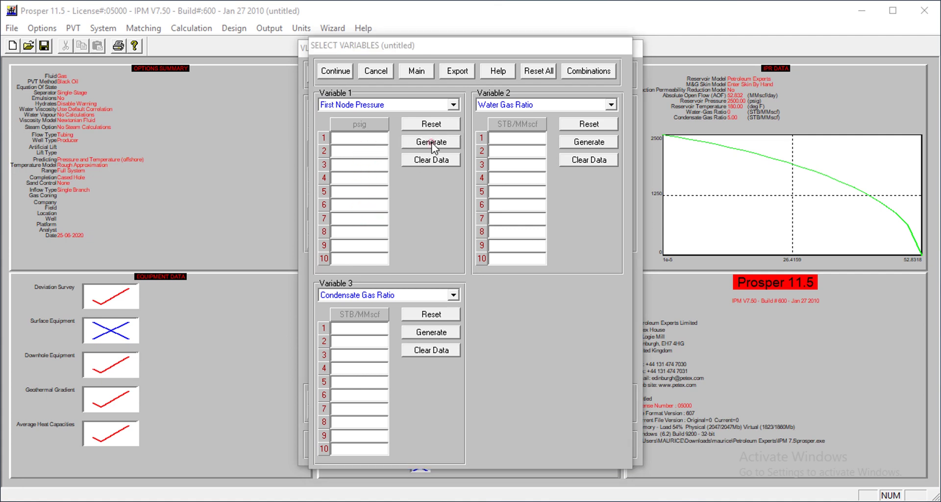
{"action": "left_click", "coordinate": [488, 202]}
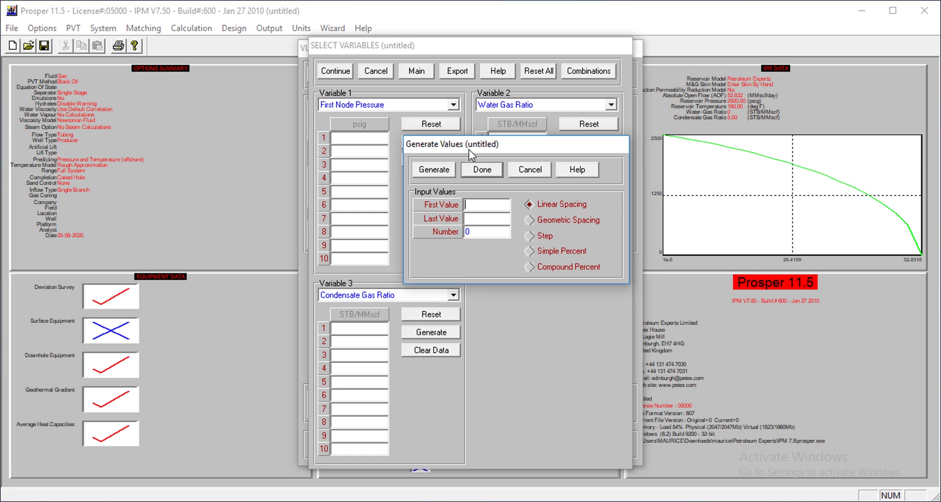
Step: Generate ten linearly spaced First Node Pressure values from 50 to 2200 psig
{"action": "left_click_drag", "start_coordinate": [469, 149], "coordinate": [502, 143]}
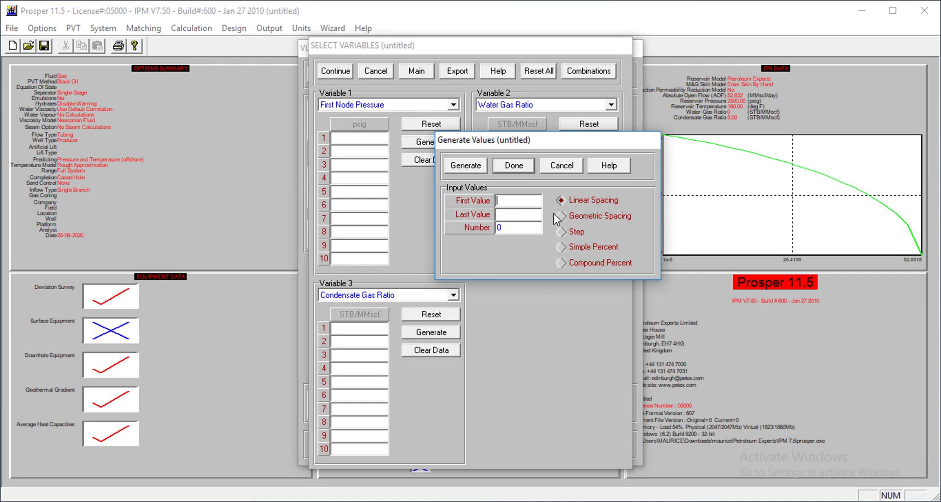
{"action": "left_click", "coordinate": [510, 213]}
{"action": "left_click", "coordinate": [521, 202]}
{"action": "type", "text": "50"}
{"action": "left_click", "coordinate": [518, 215]}
{"action": "type", "text": "2200"}
{"action": "left_click", "coordinate": [505, 229]}
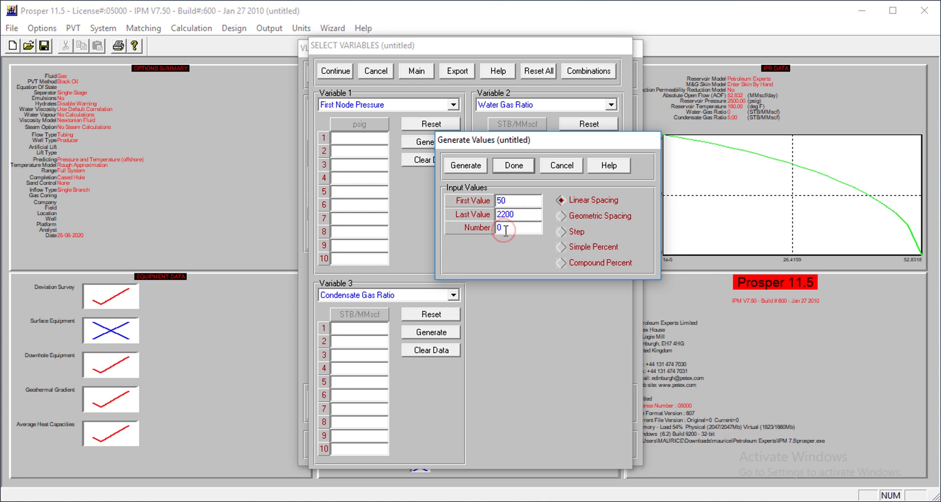
{"action": "type", "text": "10"}
{"action": "left_click", "coordinate": [465, 166]}
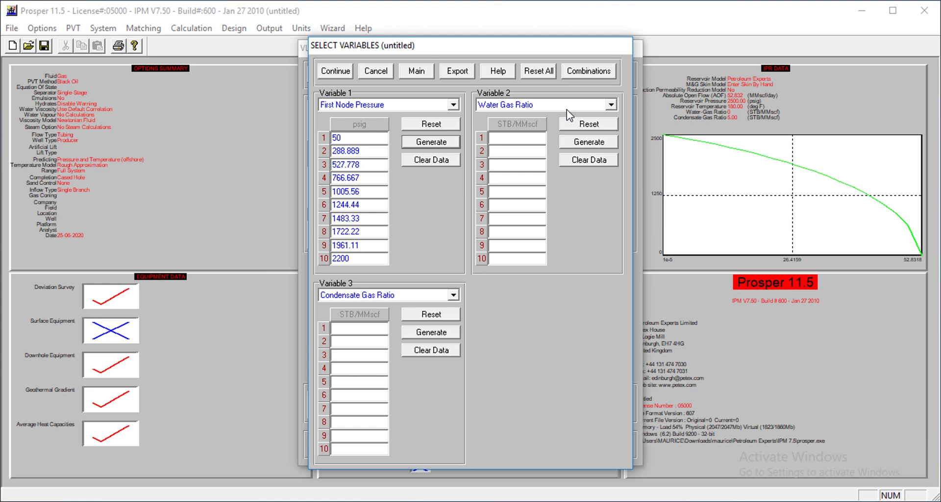
Step: Generate ten Water Gas Ratio values from 0 to 300, and enter a Condensate Gas Ratio of 5
{"action": "left_click", "coordinate": [612, 105]}
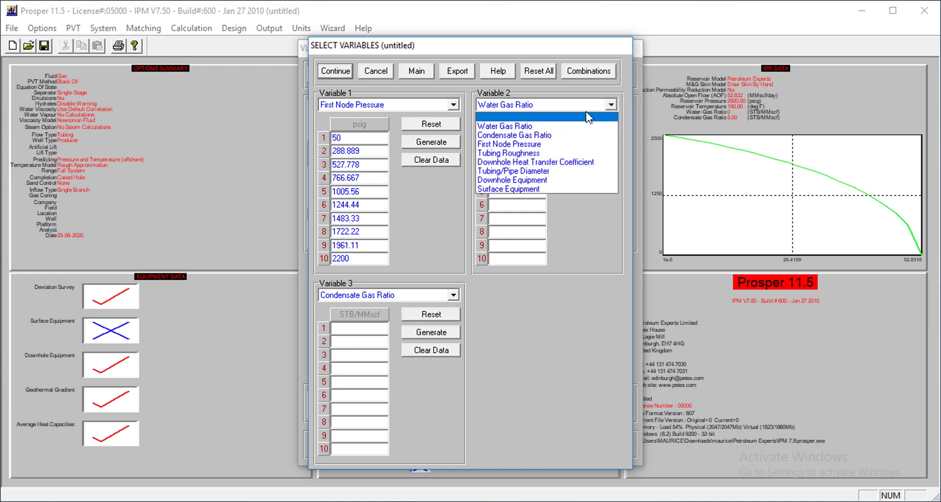
{"action": "left_click", "coordinate": [616, 105]}
{"action": "left_click", "coordinate": [602, 145]}
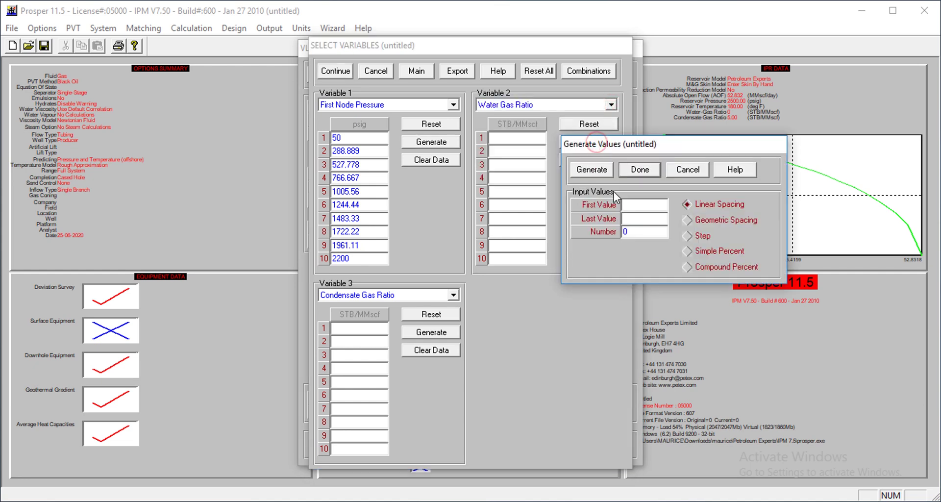
{"action": "left_click_drag", "start_coordinate": [635, 147], "coordinate": [575, 140]}
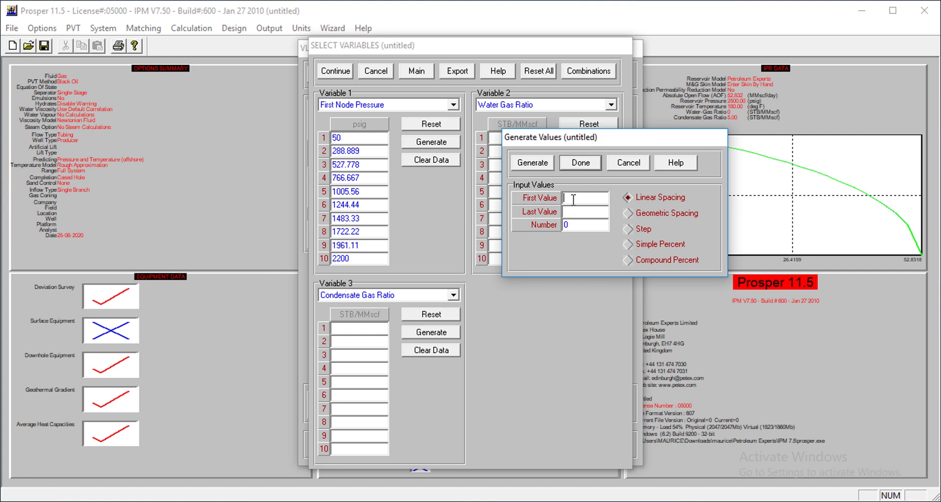
{"action": "type", "text": "0"}
{"action": "left_click", "coordinate": [582, 212]}
{"action": "type", "text": "300"}
{"action": "left_click", "coordinate": [588, 224]}
{"action": "key", "text": "BackSpace"}
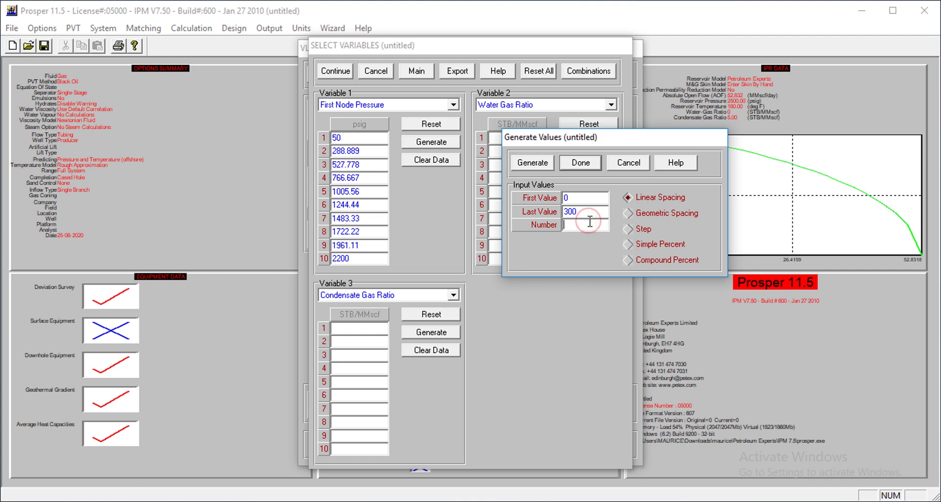
{"action": "type", "text": "10"}
{"action": "left_click", "coordinate": [534, 163]}
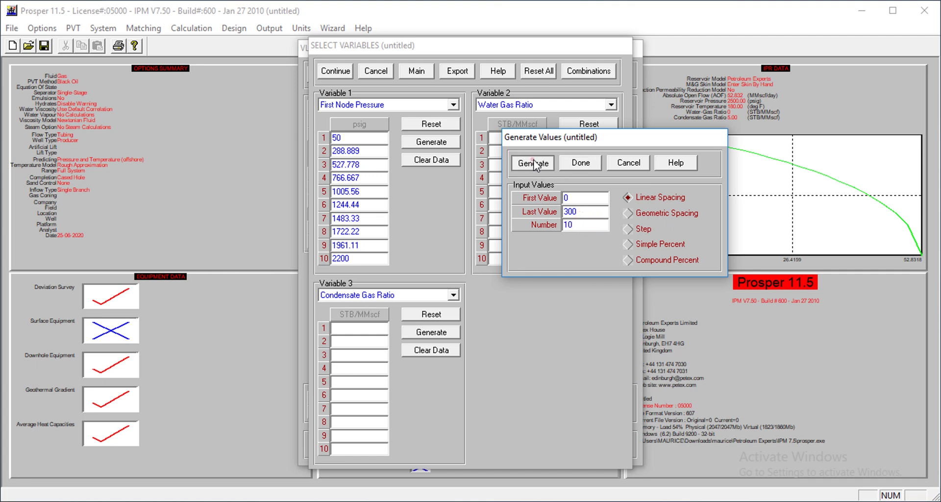
{"action": "left_click", "coordinate": [374, 330]}
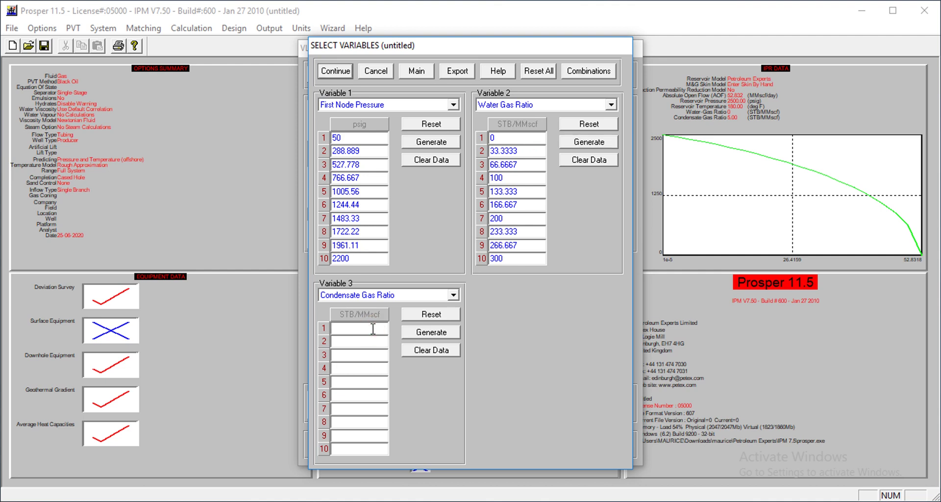
{"action": "type", "text": "5"}
Step: Calculate the three-variable VLP lift curves and acknowledge the calculation-finished message
{"action": "left_click", "coordinate": [334, 72]}
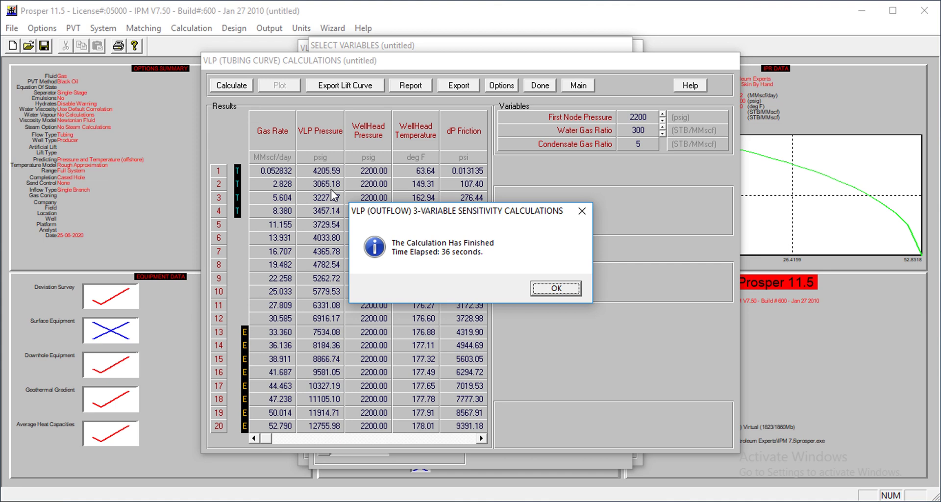
{"action": "left_click", "coordinate": [570, 287]}
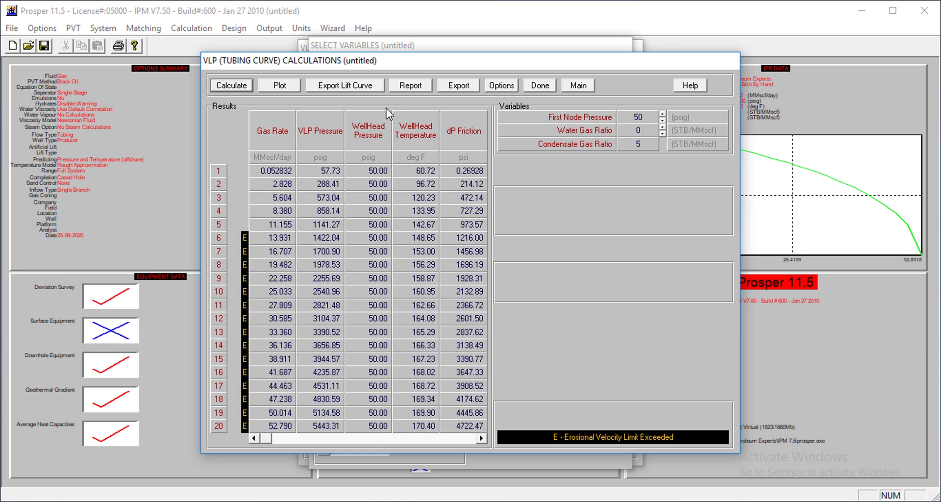
{"action": "left_click", "coordinate": [293, 82]}
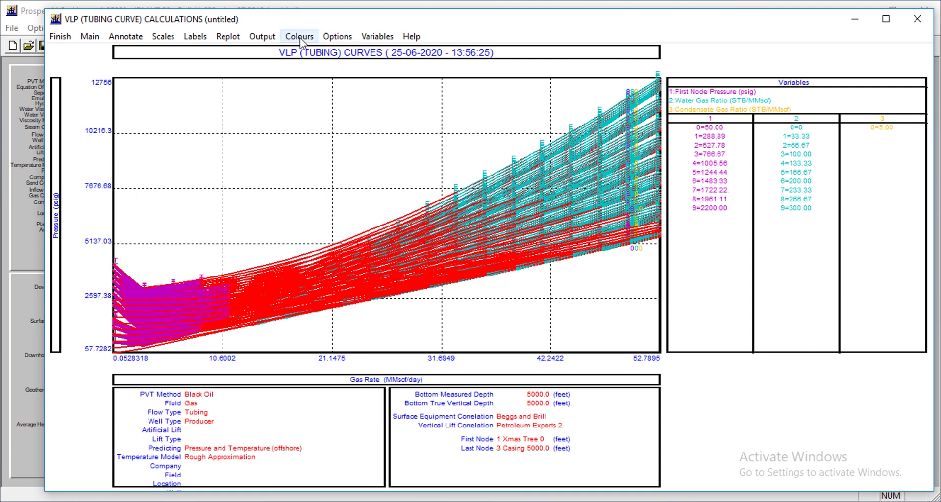
{"action": "left_click", "coordinate": [59, 36]}
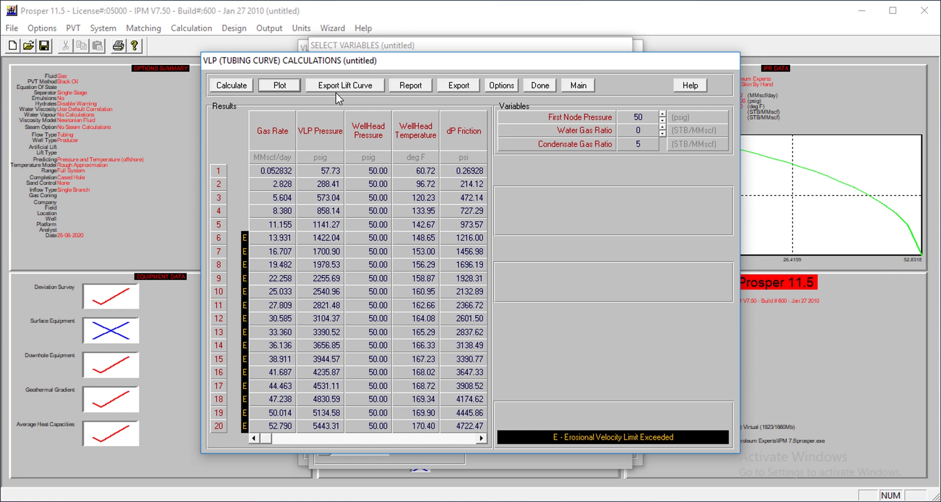
Step: Open Export Lift Curve and pick the Petroleum Experts - GAP/MBAL VLP format
{"action": "left_click", "coordinate": [358, 86]}
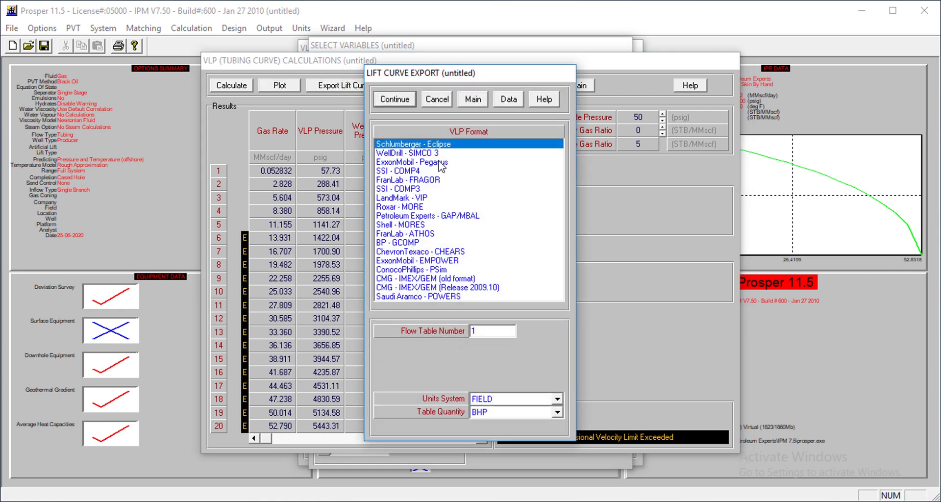
{"action": "left_click", "coordinate": [401, 153]}
{"action": "left_click", "coordinate": [413, 162]}
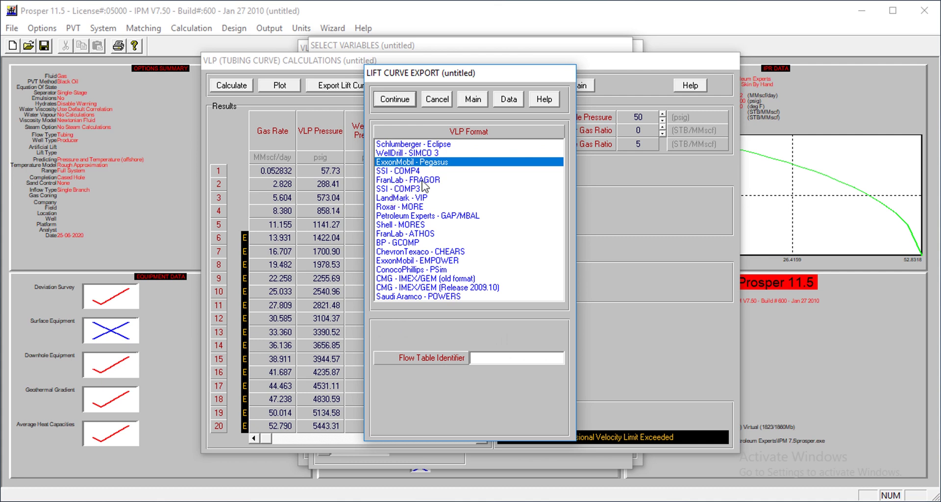
{"action": "left_click", "coordinate": [416, 216]}
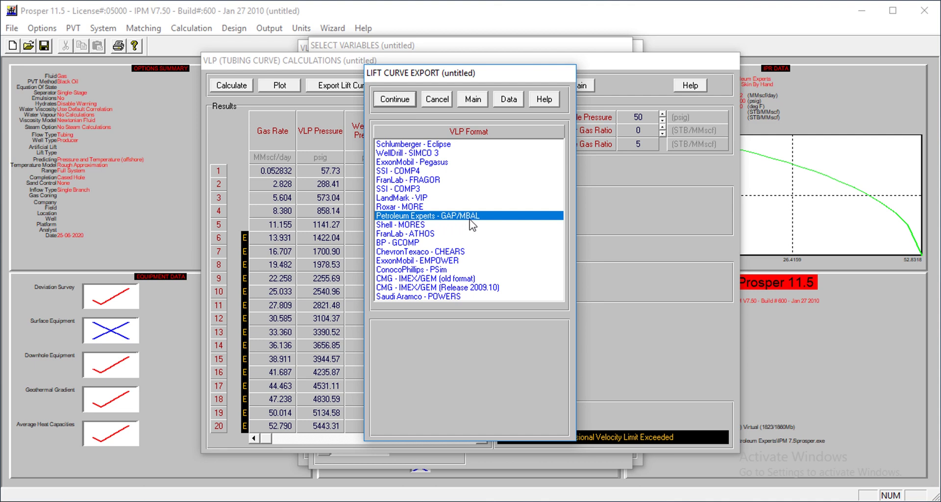
Step: Save the GAP lift curves to the Desktop as vlp.Tpd with the TP Data For GAP type
{"action": "left_click", "coordinate": [404, 98]}
{"action": "left_click", "coordinate": [401, 101]}
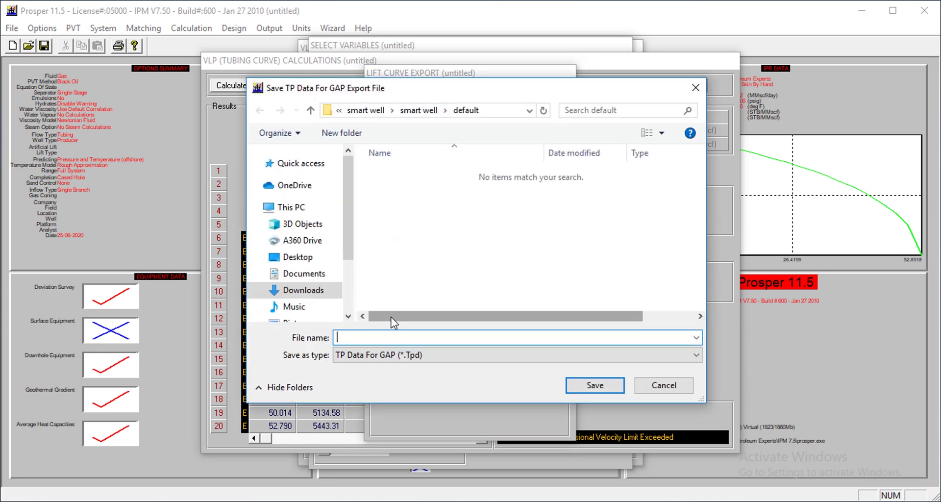
{"action": "left_click", "coordinate": [305, 256]}
{"action": "left_click", "coordinate": [373, 338]}
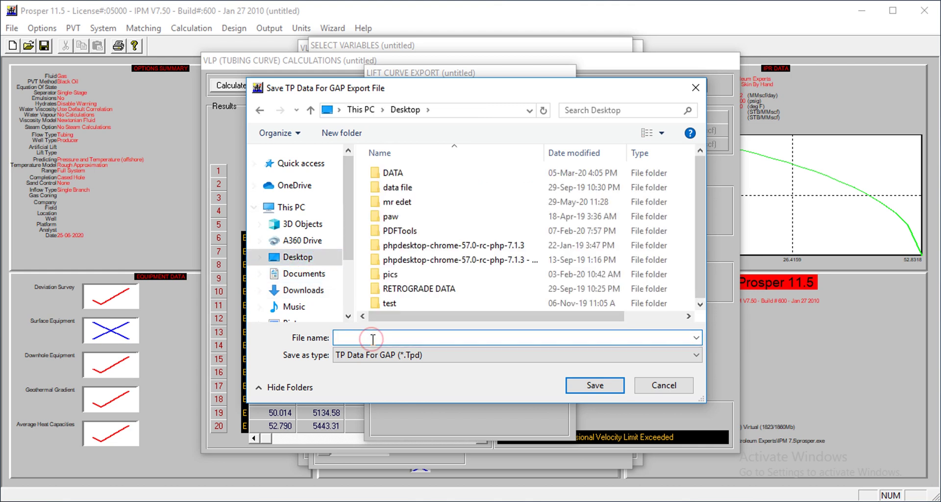
{"action": "type", "text": "vlp"}
{"action": "left_click", "coordinate": [364, 356]}
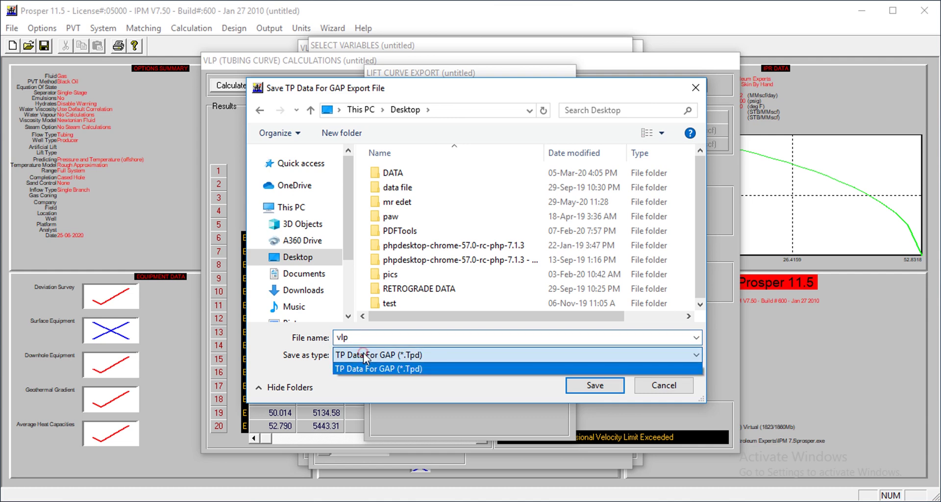
{"action": "left_click", "coordinate": [362, 353]}
{"action": "left_click", "coordinate": [598, 387]}
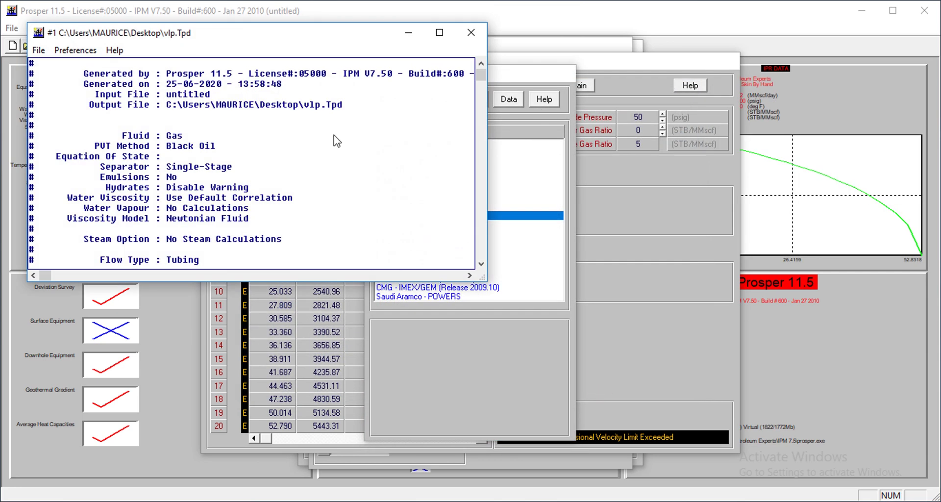
Step: Maximize the vlp.Tpd viewer and scroll through its tubing performance data
{"action": "left_click", "coordinate": [440, 33]}
{"action": "scroll", "coordinate": [401, 225], "scroll_direction": "down", "scroll_amount": 6}
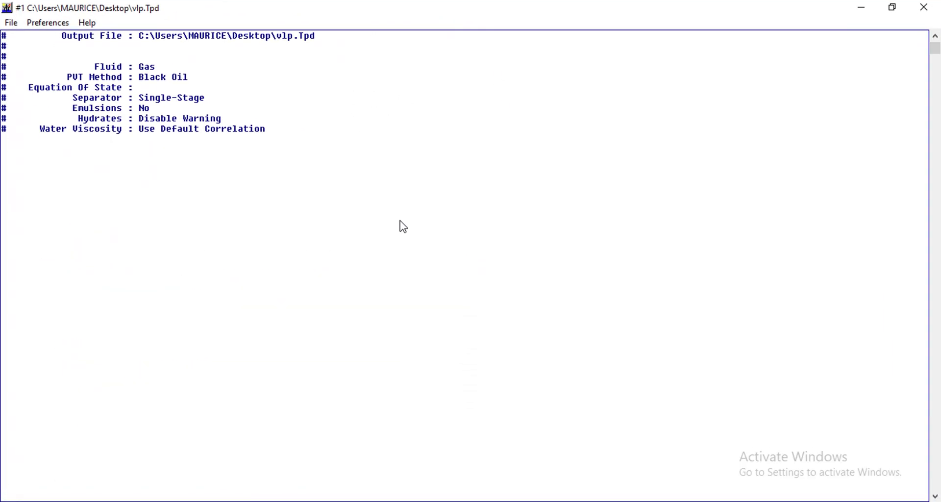
{"action": "scroll", "coordinate": [401, 225], "scroll_direction": "down", "scroll_amount": 15}
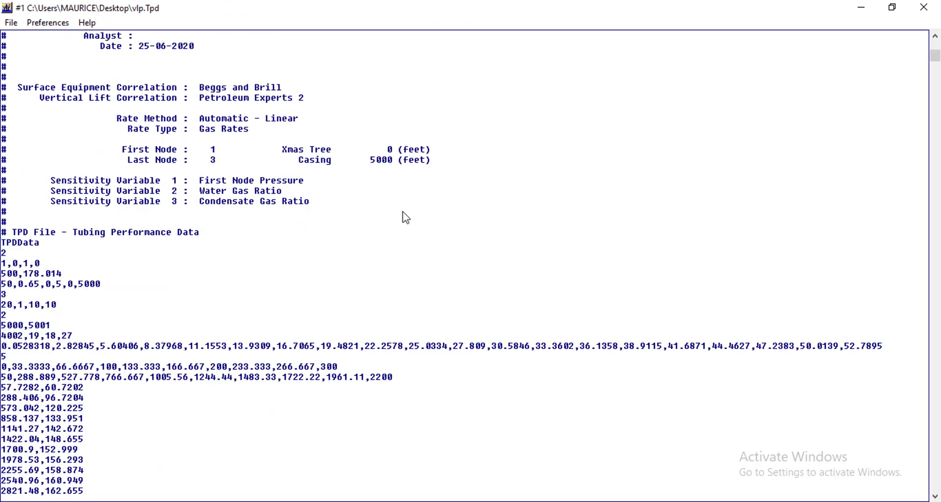
{"action": "scroll", "coordinate": [407, 218], "scroll_direction": "down", "scroll_amount": 9}
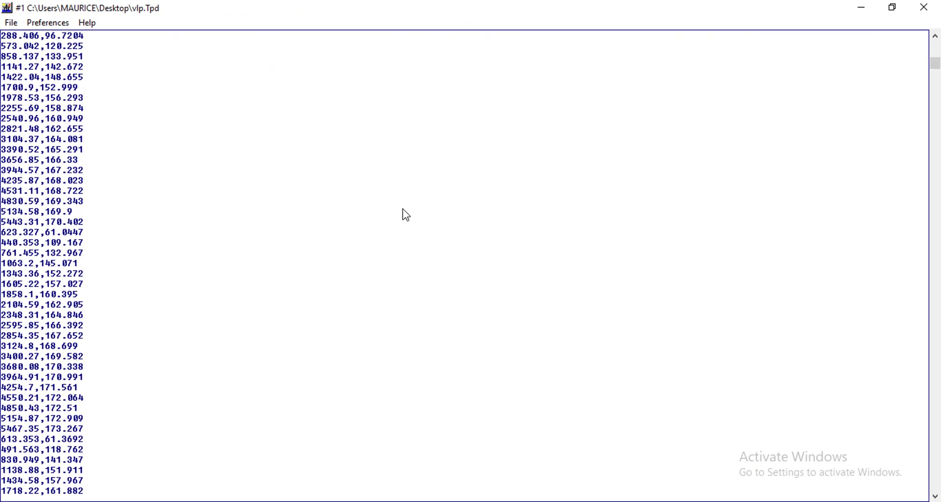
{"action": "scroll", "coordinate": [406, 217], "scroll_direction": "up", "scroll_amount": 9}
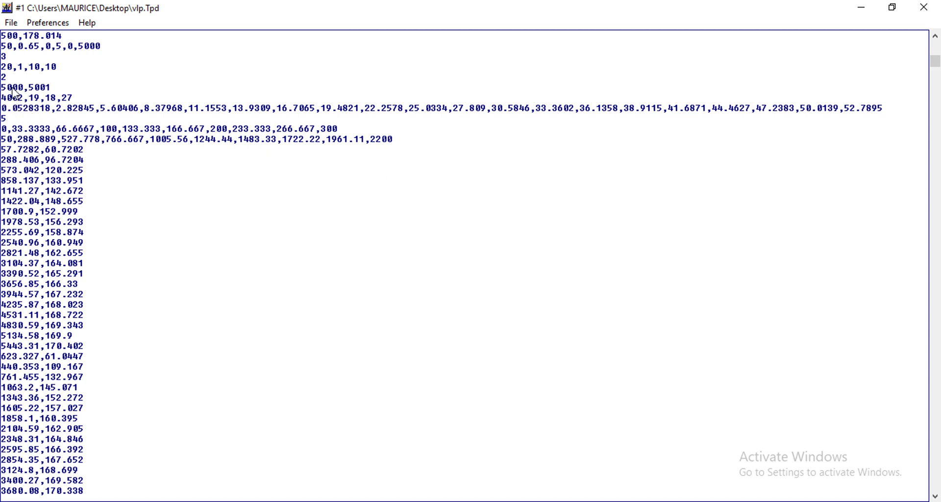
{"action": "scroll", "coordinate": [14, 69], "scroll_direction": "up", "scroll_amount": 5}
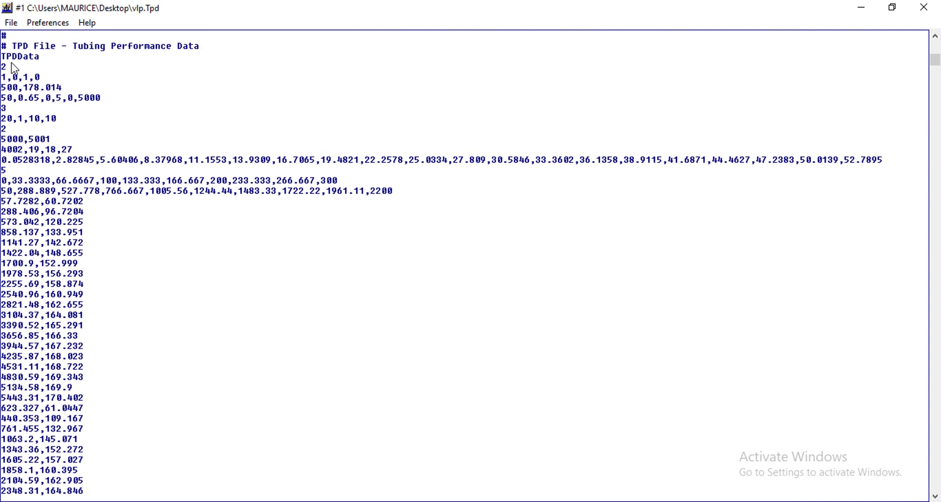
{"action": "scroll", "coordinate": [16, 71], "scroll_direction": "up", "scroll_amount": 1}
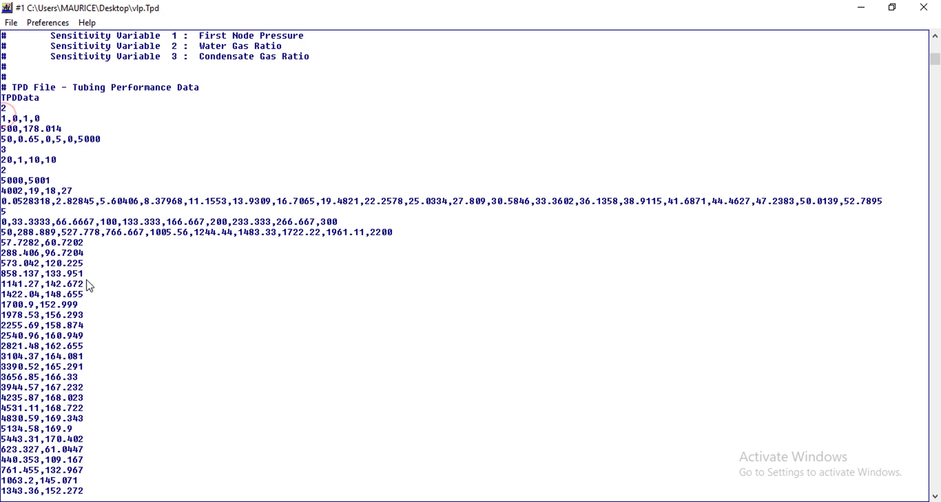
{"action": "scroll", "coordinate": [93, 292], "scroll_direction": "down", "scroll_amount": 2}
{"action": "scroll", "coordinate": [96, 291], "scroll_direction": "down", "scroll_amount": 3}
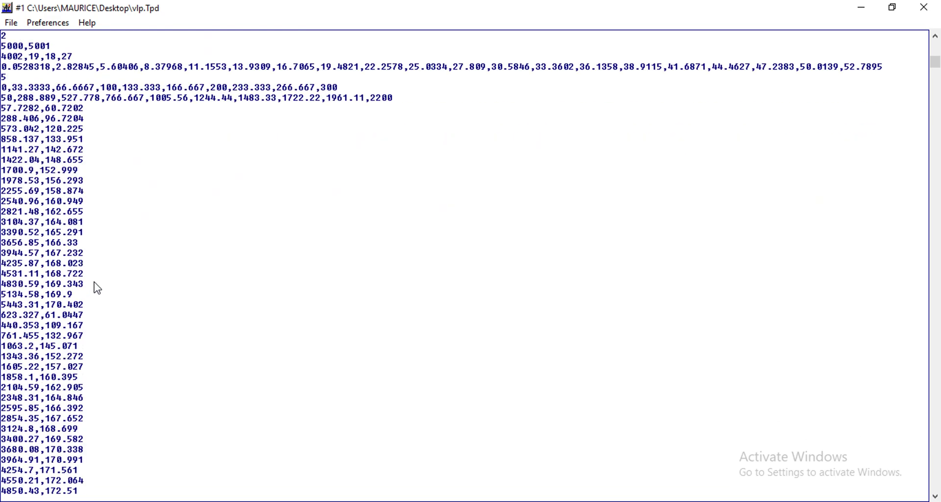
{"action": "scroll", "coordinate": [98, 284], "scroll_direction": "down", "scroll_amount": 12}
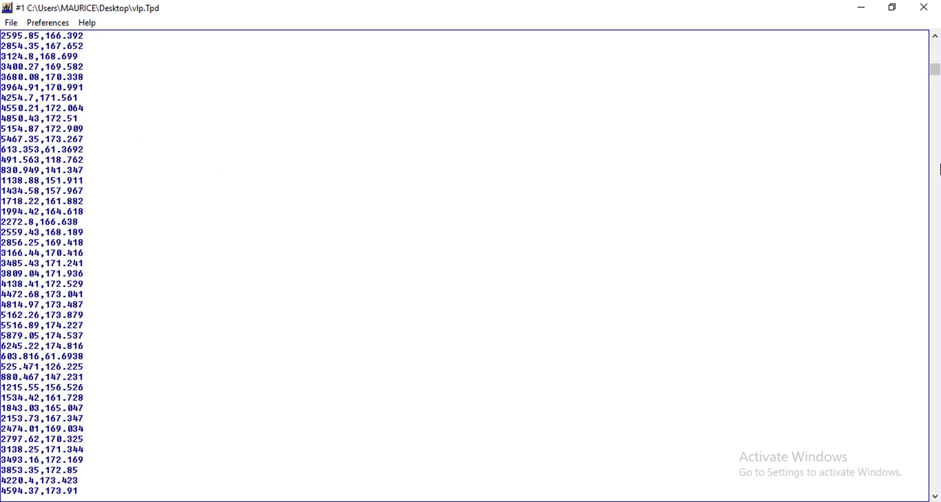
{"action": "left_click_drag", "start_coordinate": [935, 69], "coordinate": [927, 43]}
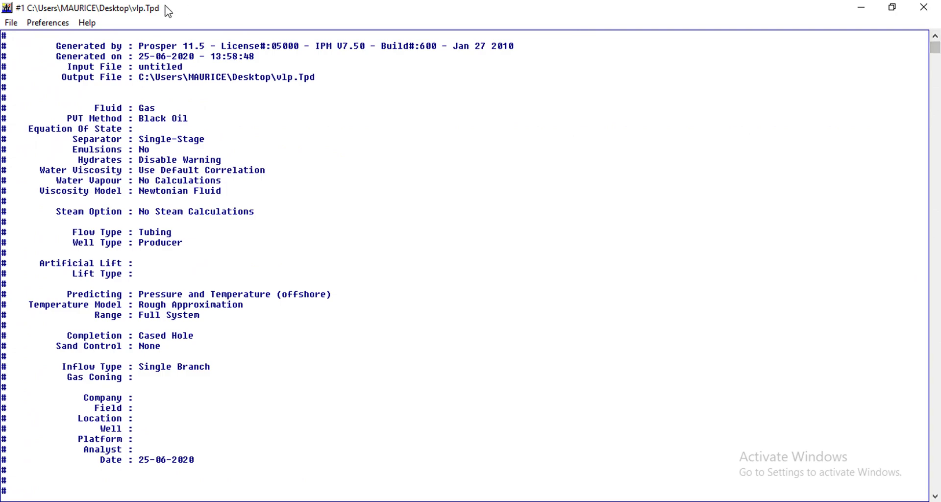
Step: Export the lift curves in Schlumberger - Eclipse format as vlp.Ecl and view the file
{"action": "left_click", "coordinate": [934, 7]}
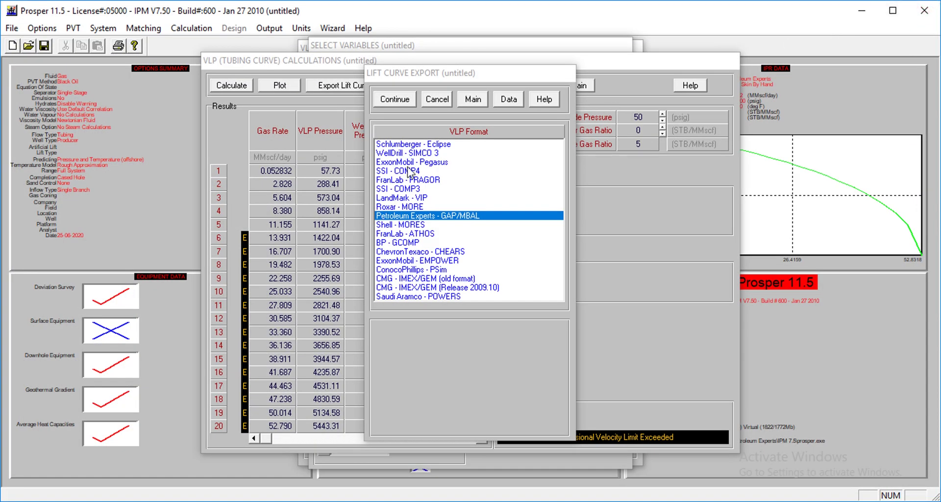
{"action": "left_click", "coordinate": [417, 145]}
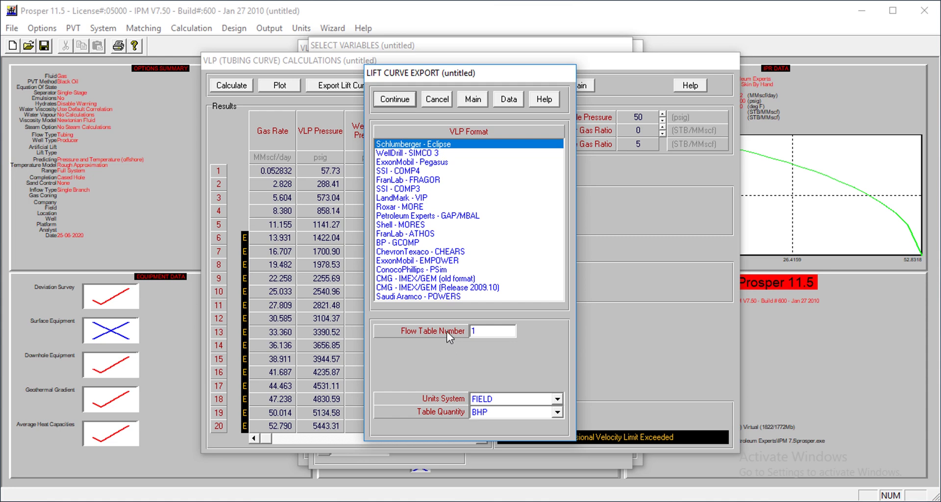
{"action": "left_click", "coordinate": [393, 100]}
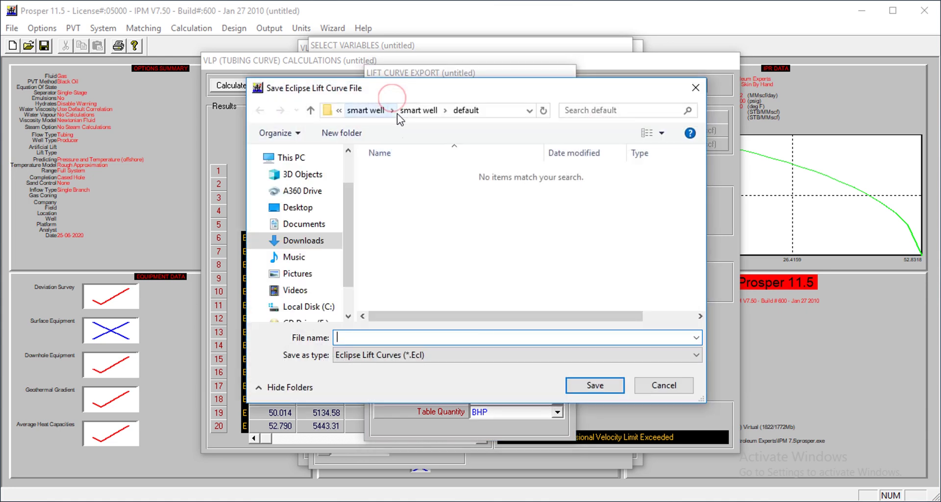
{"action": "left_click", "coordinate": [390, 338]}
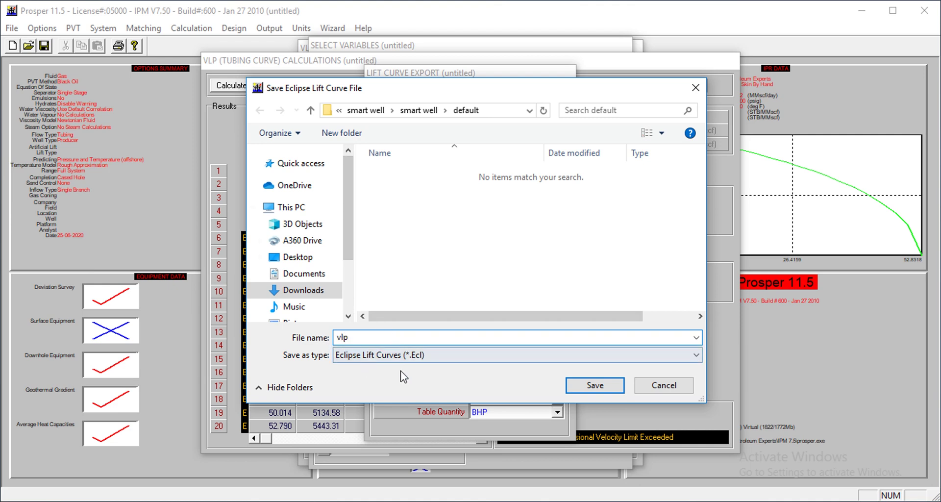
{"action": "left_click", "coordinate": [581, 383]}
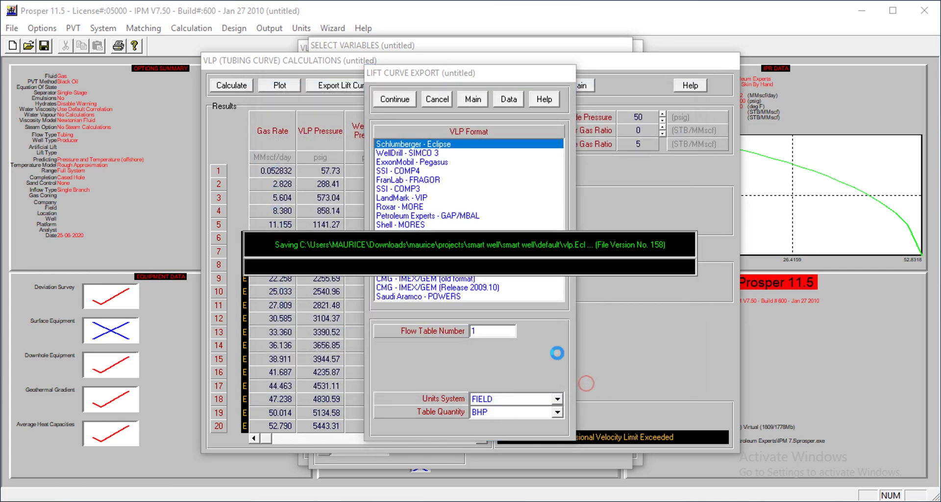
{"action": "scroll", "coordinate": [389, 223], "scroll_direction": "down", "scroll_amount": 6}
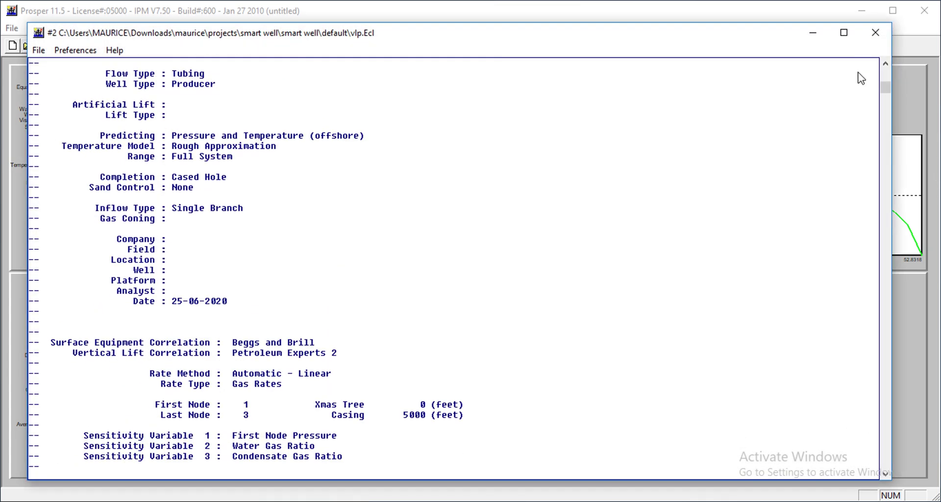
Step: Scroll down through the exported vlp.Ecl VFPPROD table, then close the file viewer
{"action": "left_click_drag", "start_coordinate": [890, 89], "coordinate": [880, 327]}
{"action": "left_click", "coordinate": [880, 30]}
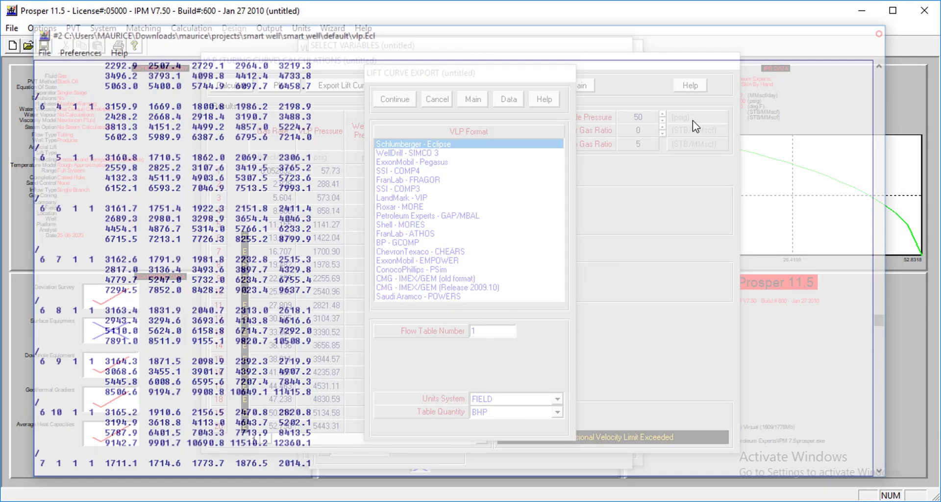